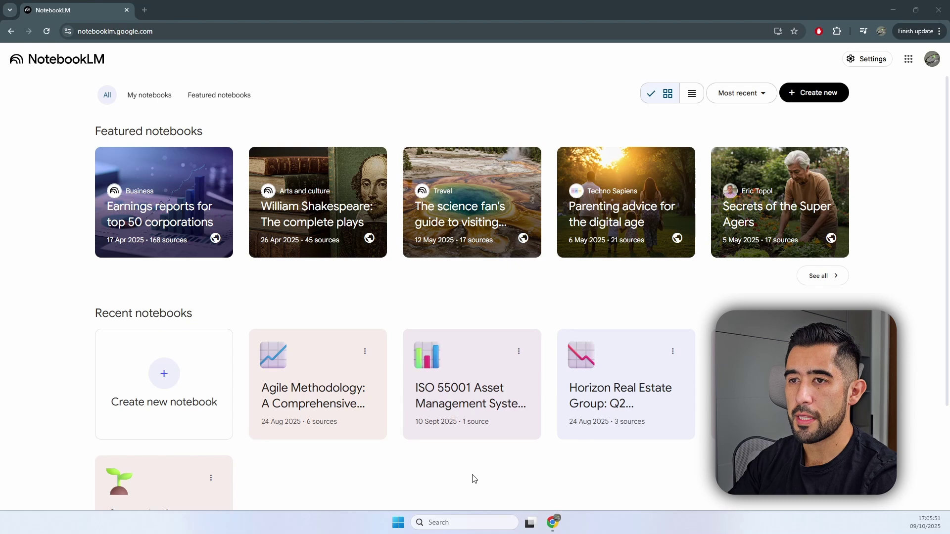
# Create a new empty notebook from the NotebookLM home page
pyautogui.click(136, 409)
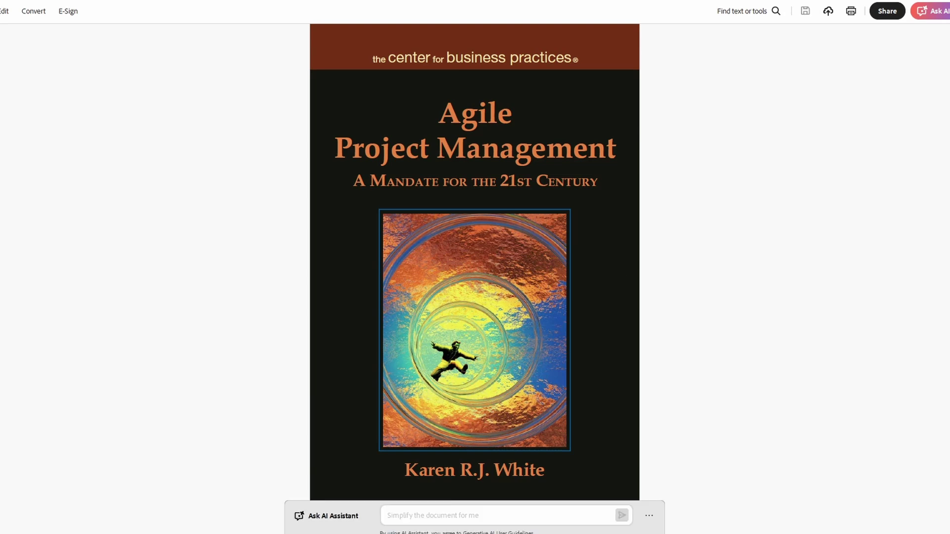
# Scroll through Agile_PM_Book.pdf in Adobe Acrobat to review its contents
pyautogui.scroll(-3, 642, 394)
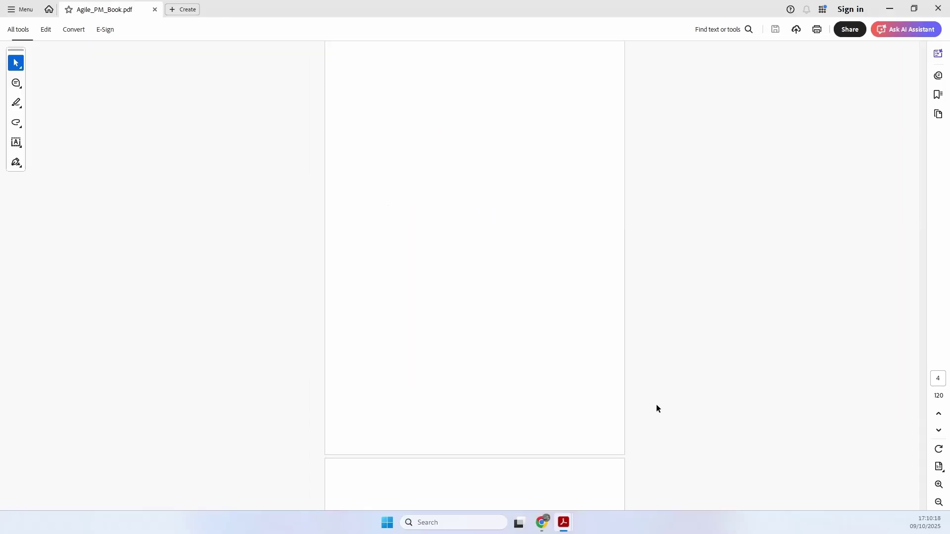
pyautogui.scroll(-10, 673, 426)
pyautogui.scroll(-5, 658, 408)
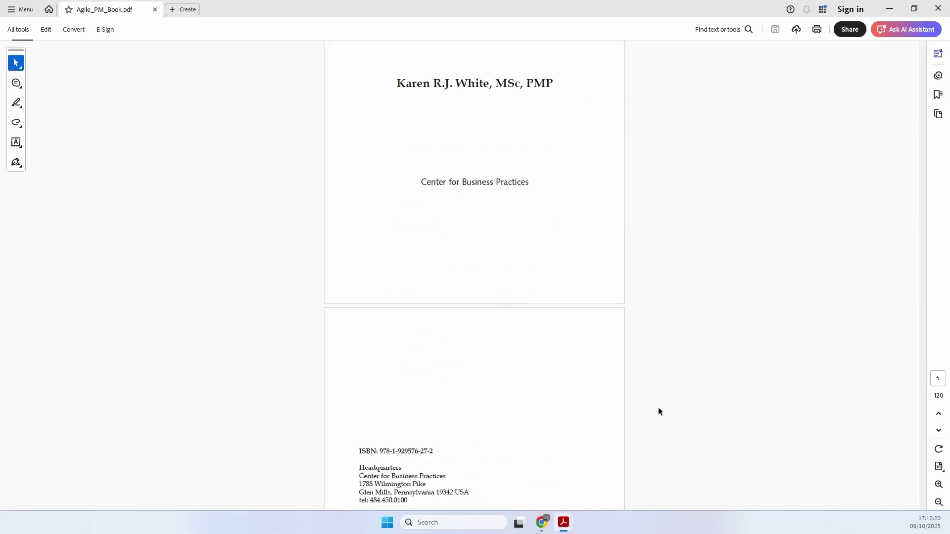
pyautogui.scroll(5, 664, 412)
pyautogui.scroll(-5, 670, 420)
pyautogui.click(924, 278)
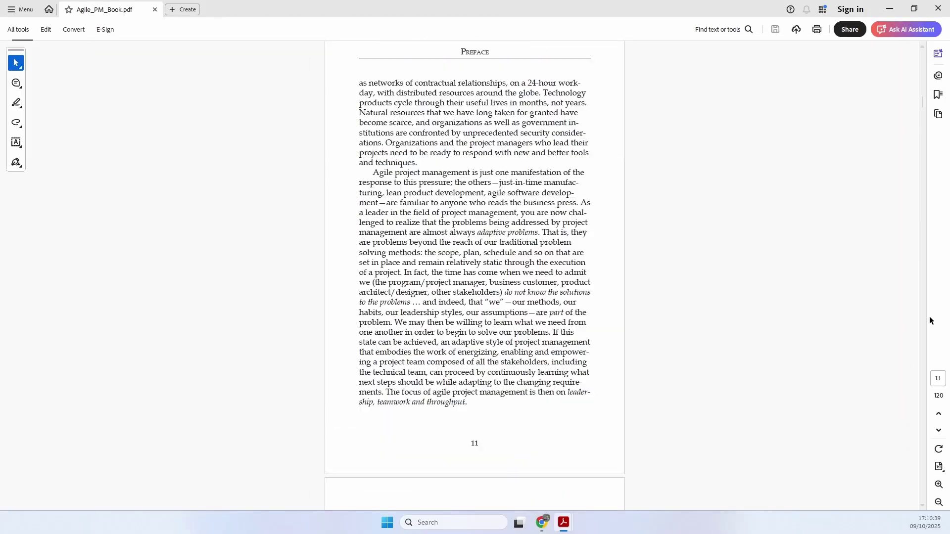
pyautogui.moveTo(924, 278); pyautogui.dragTo(922, 264)
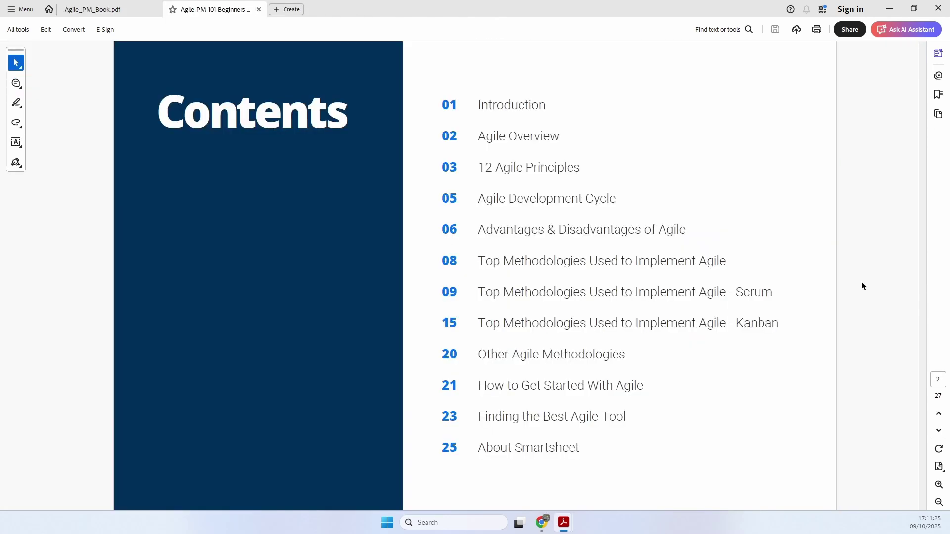
# Skim the Agile PM 101 PDF and drop both Agile PDFs into the notebook's upload area
pyautogui.scroll(-2, 861, 281)
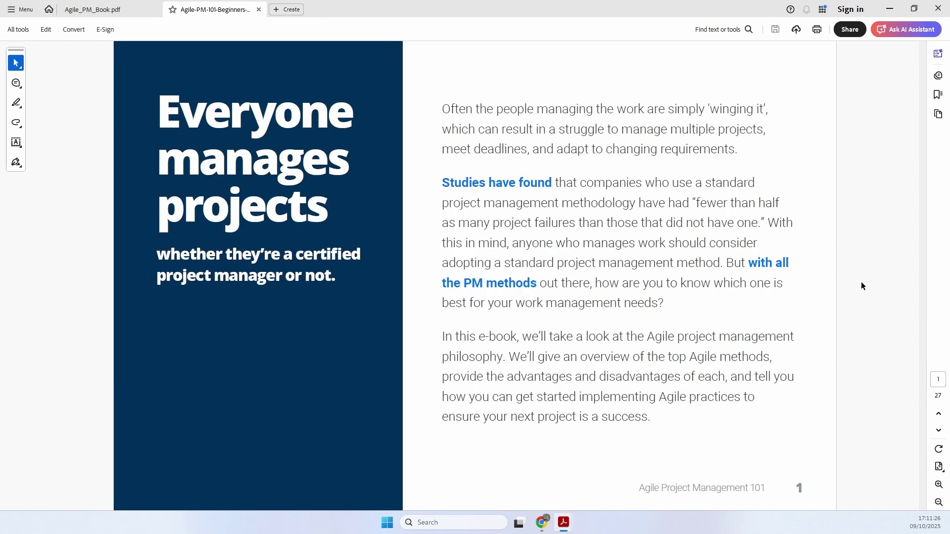
pyautogui.scroll(-2, 860, 281)
pyautogui.scroll(-3, 862, 285)
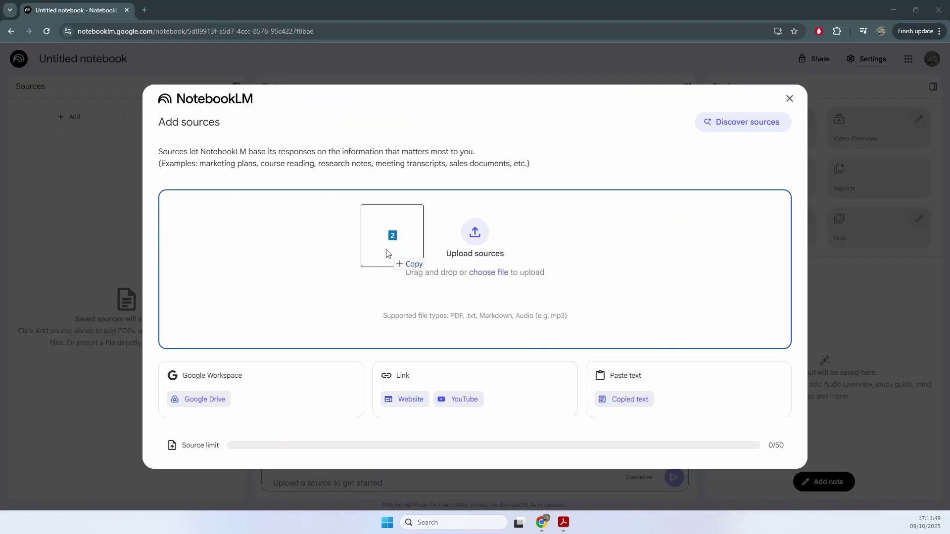
pyautogui.moveTo(388, 254); pyautogui.dragTo(414, 266)
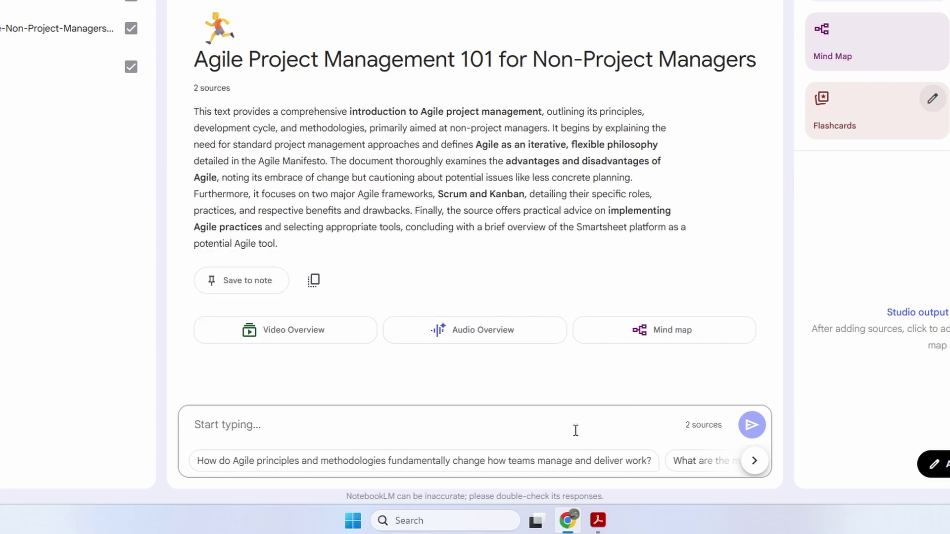
# Ask the chat 'What is the main difference of Agile from other methodologies?'
pyautogui.write('What is the main difference')
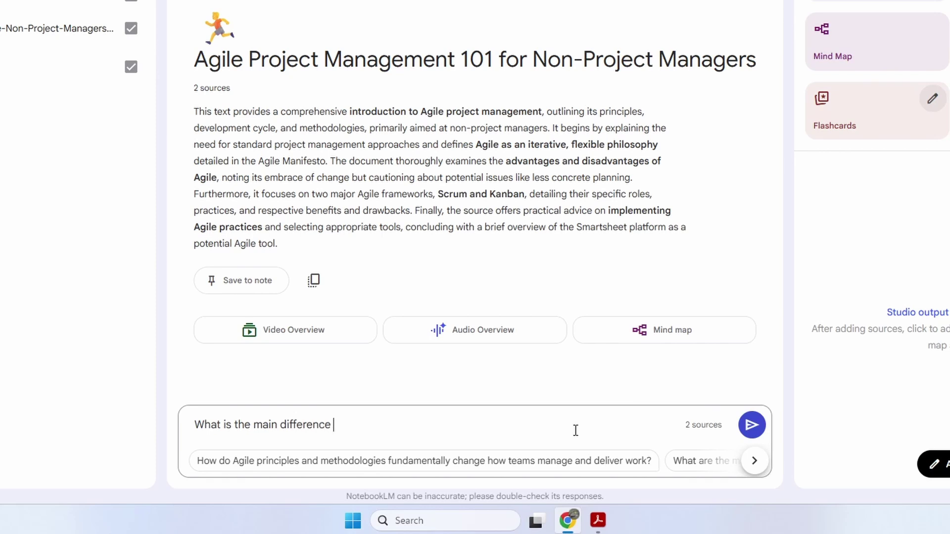
pyautogui.write(' of Agile from other m')
pyautogui.press('BackSpace')
pyautogui.press('BackSpace')
pyautogui.press('BackSpace')
pyautogui.write('rom other methodologies?')
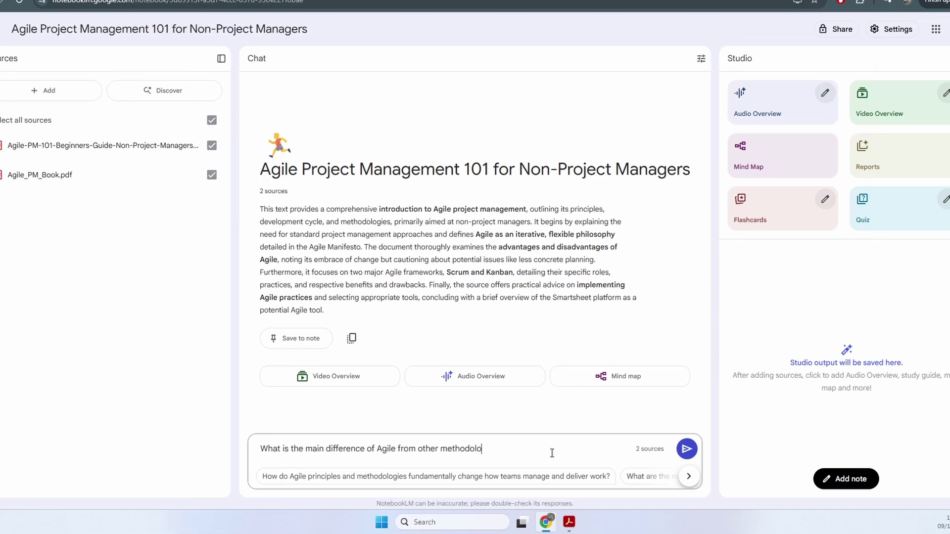
pyautogui.press('Return')
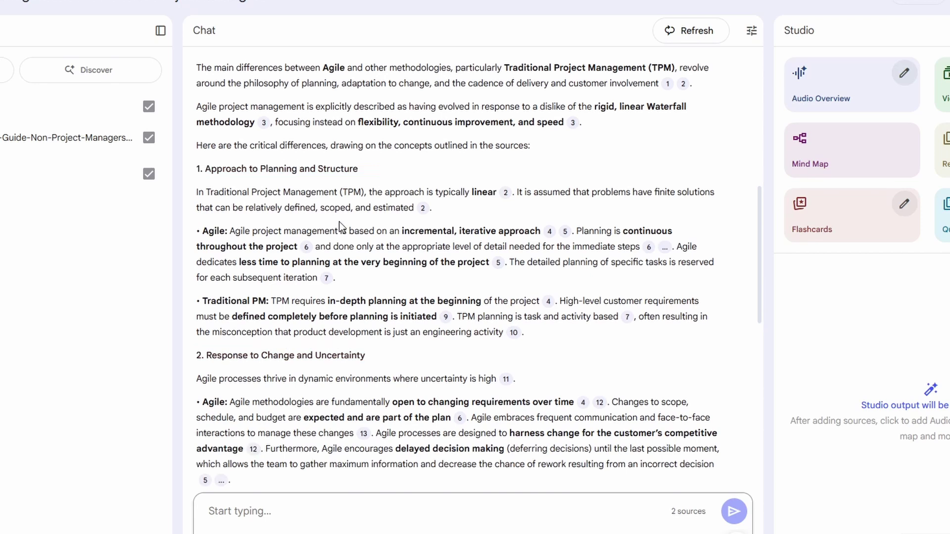
# Read the answer and view the book passage behind citation 1
pyautogui.scroll(-5, 297, 257)
pyautogui.scroll(3, 254, 279)
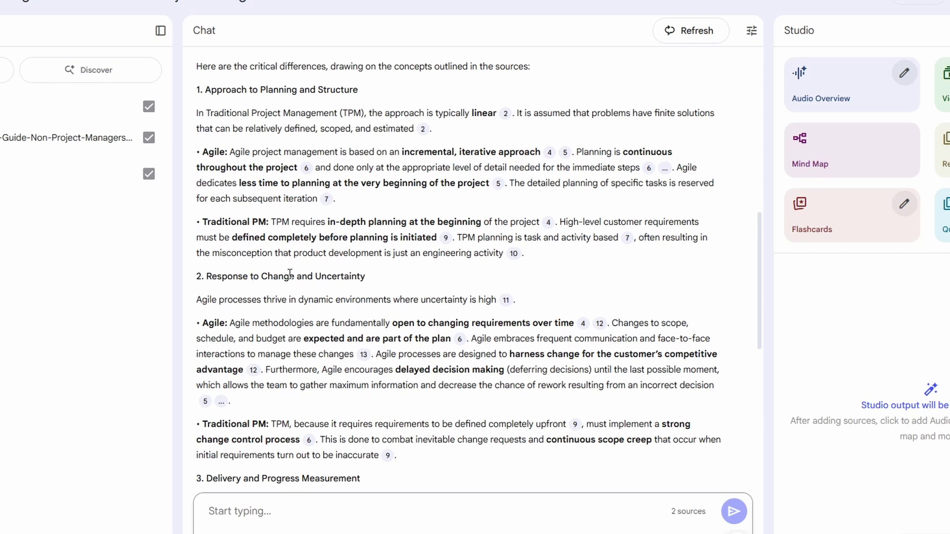
pyautogui.scroll(-3, 290, 274)
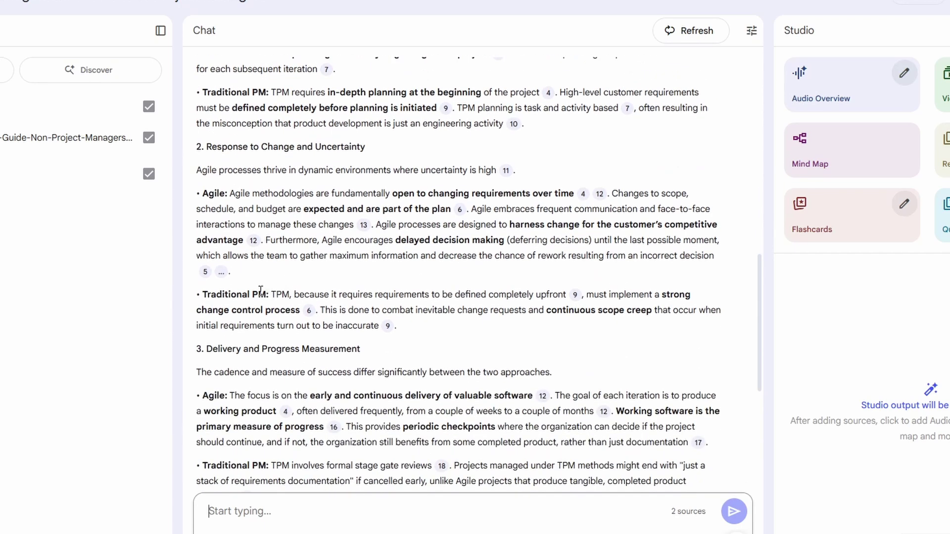
pyautogui.scroll(-7, 261, 291)
pyautogui.scroll(15, 565, 347)
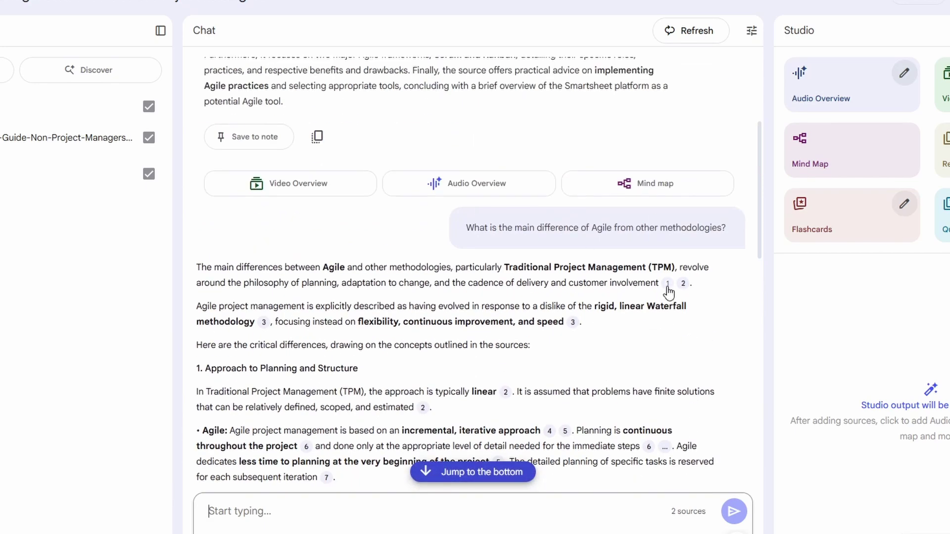
pyautogui.click(668, 284)
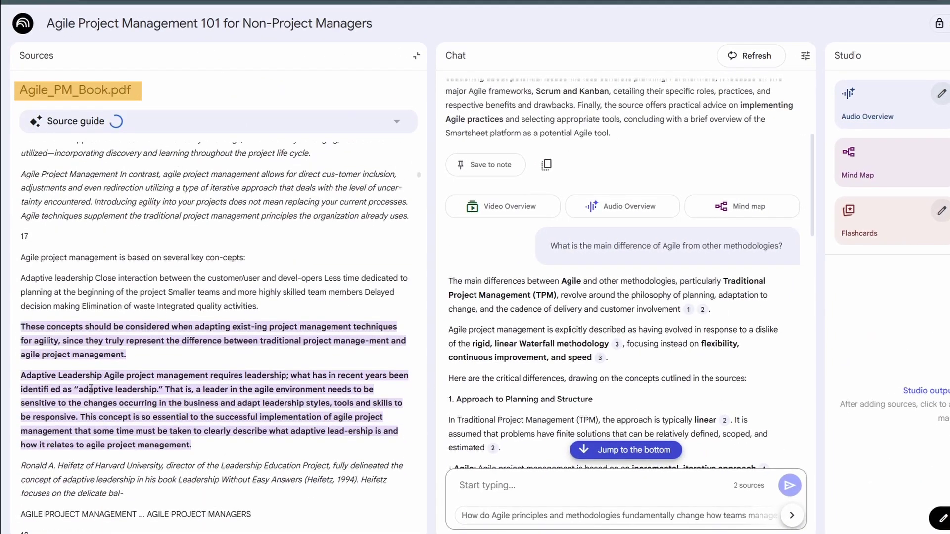
pyautogui.scroll(1, 729, 310)
pyautogui.scroll(-2, 707, 329)
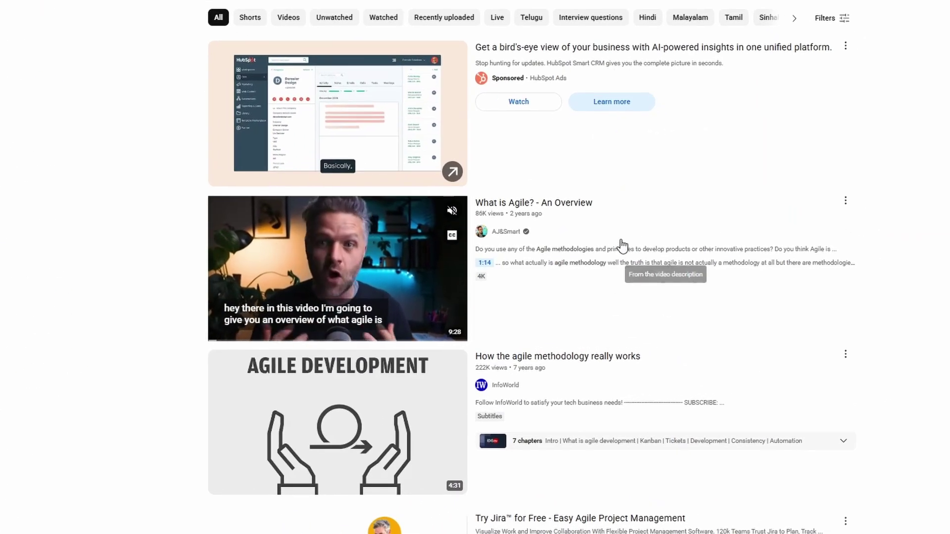
# Copy the share link of the 'What is Agile? - An Overview' YouTube video
pyautogui.click(845, 201)
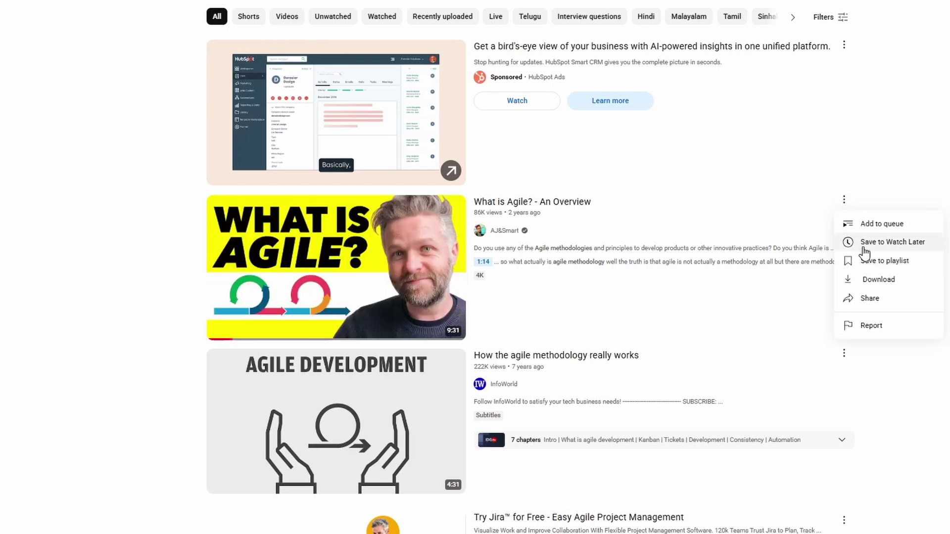
pyautogui.click(873, 300)
pyautogui.click(554, 346)
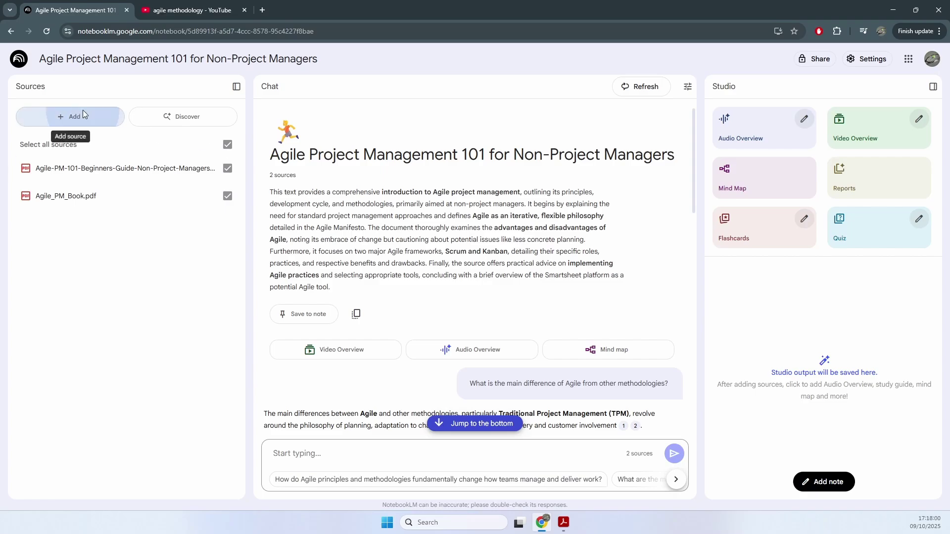
# Add the 'What is Agile? - An Overview' video link as a YouTube source
pyautogui.click(72, 117)
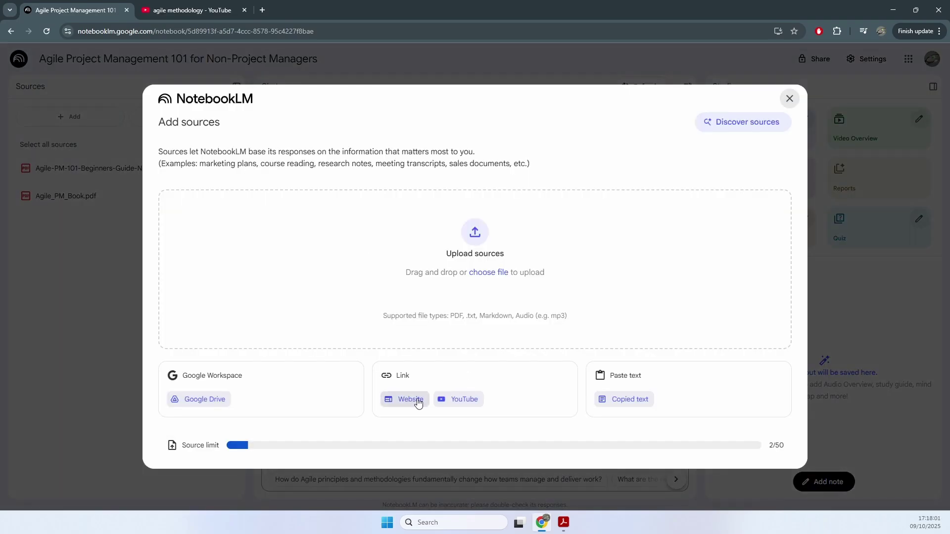
pyautogui.click(457, 398)
pyautogui.click(326, 205)
pyautogui.hotkey('ctrl', 'v')
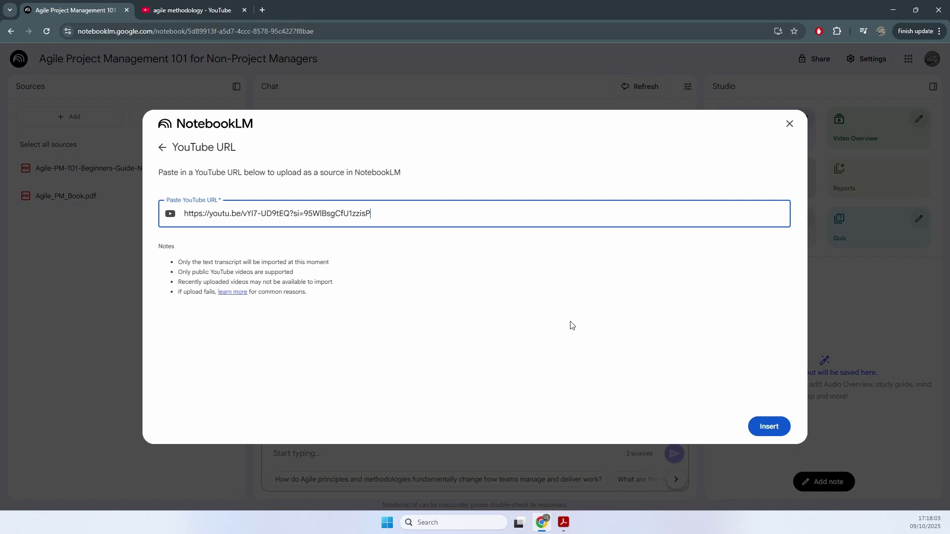
pyautogui.click(767, 426)
# Close the share window and copy the share link of the Agile-with-burgers video
pyautogui.click(188, 10)
pyautogui.click(556, 194)
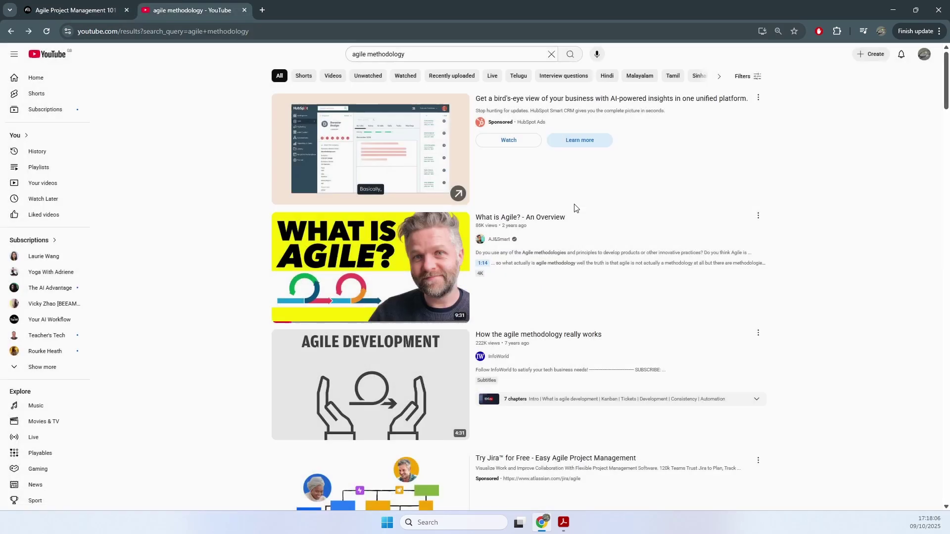
pyautogui.scroll(-4, 636, 239)
pyautogui.scroll(-1, 569, 377)
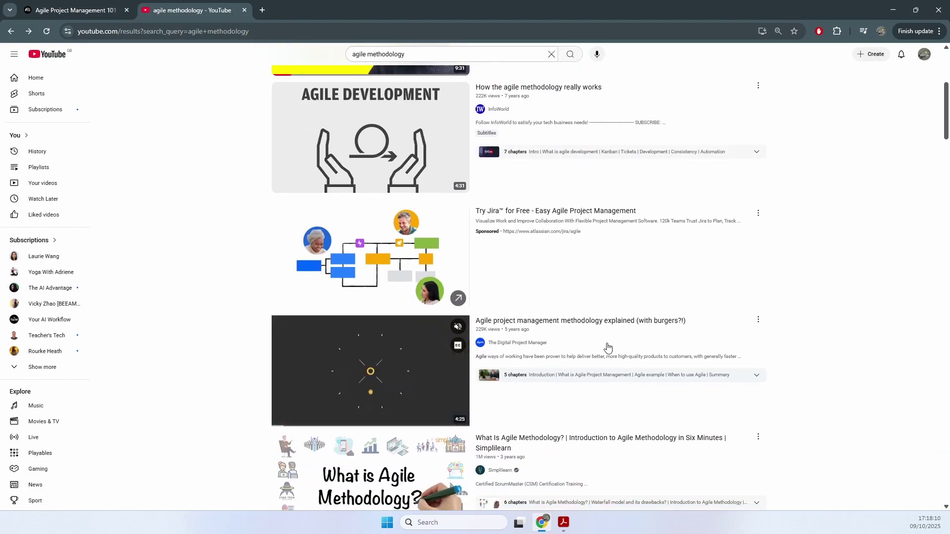
pyautogui.click(758, 319)
pyautogui.click(774, 394)
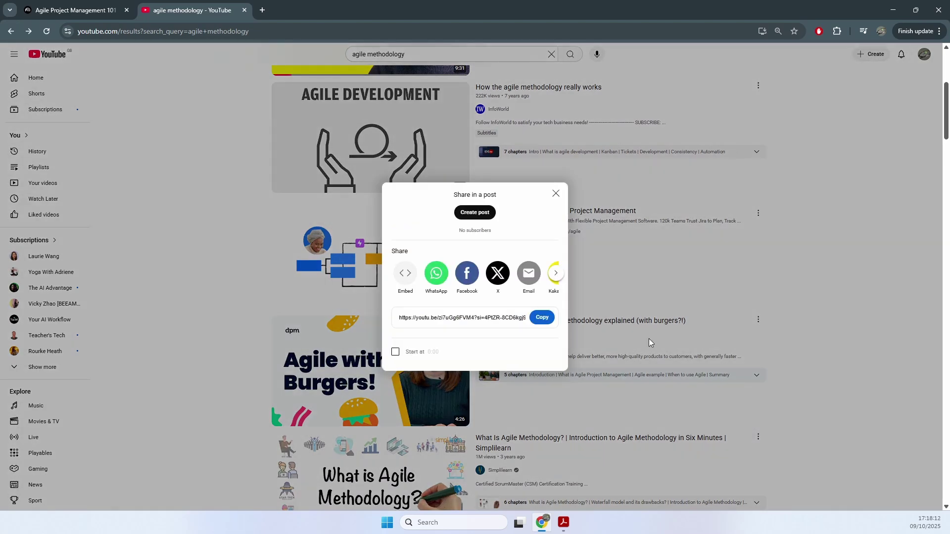
pyautogui.click(541, 317)
# Add the burger video link as a YouTube source in the notebook
pyautogui.click(74, 10)
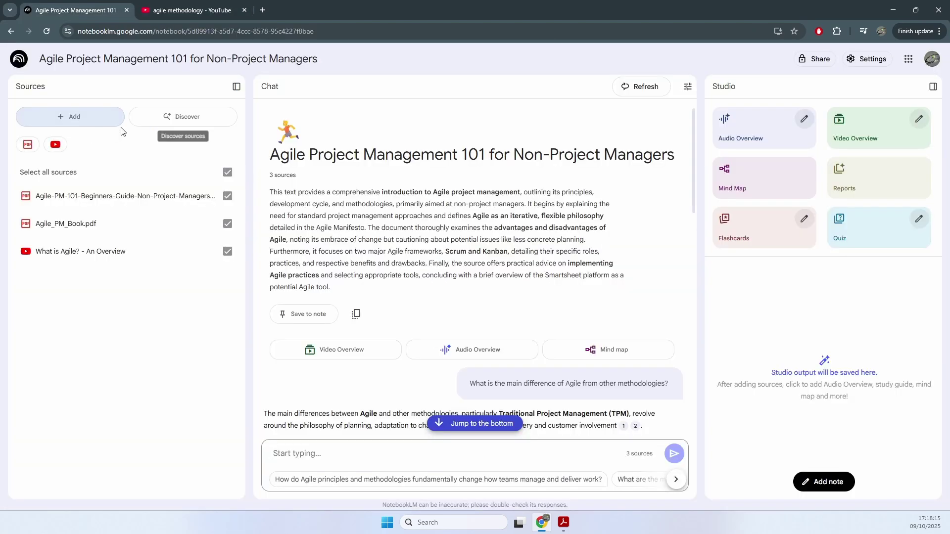
pyautogui.click(99, 117)
pyautogui.click(454, 401)
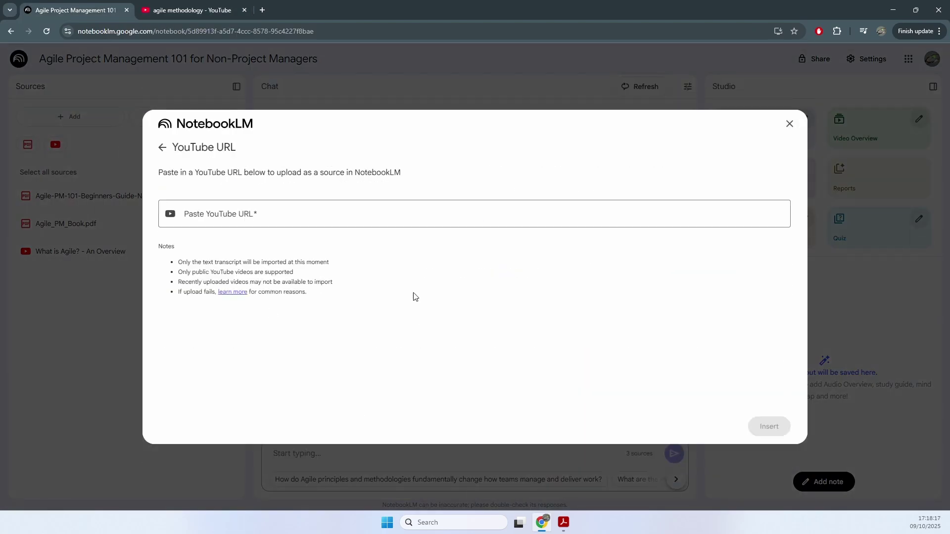
pyautogui.click(330, 214)
pyautogui.hotkey('ctrl', 'v')
pyautogui.click(768, 426)
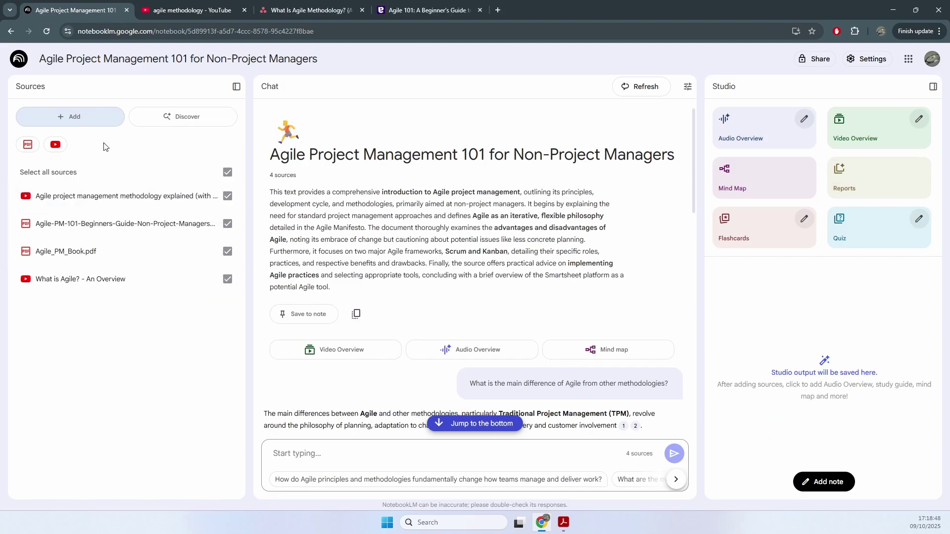
# Add the asana.com agile-methodology page as a website source
pyautogui.click(73, 116)
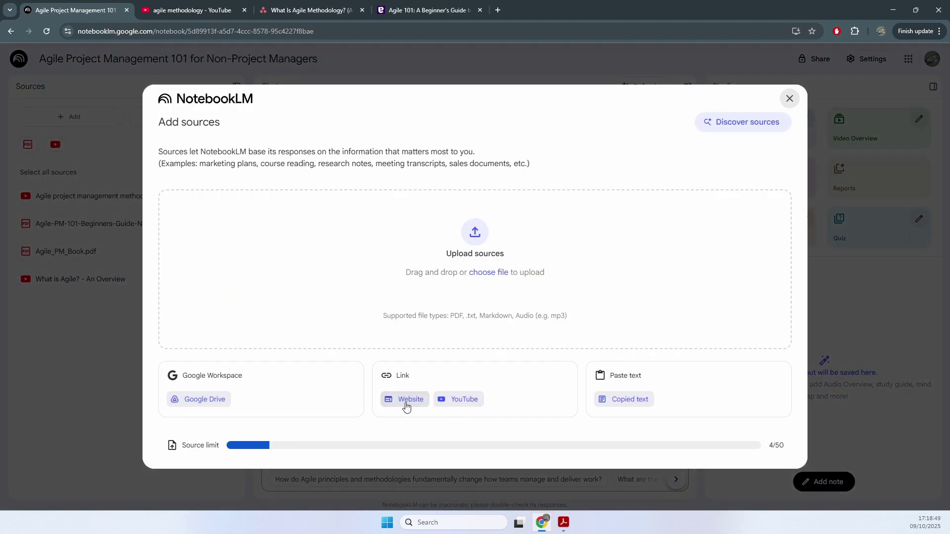
pyautogui.click(406, 400)
pyautogui.click(252, 207)
pyautogui.hotkey('ctrl', 'v')
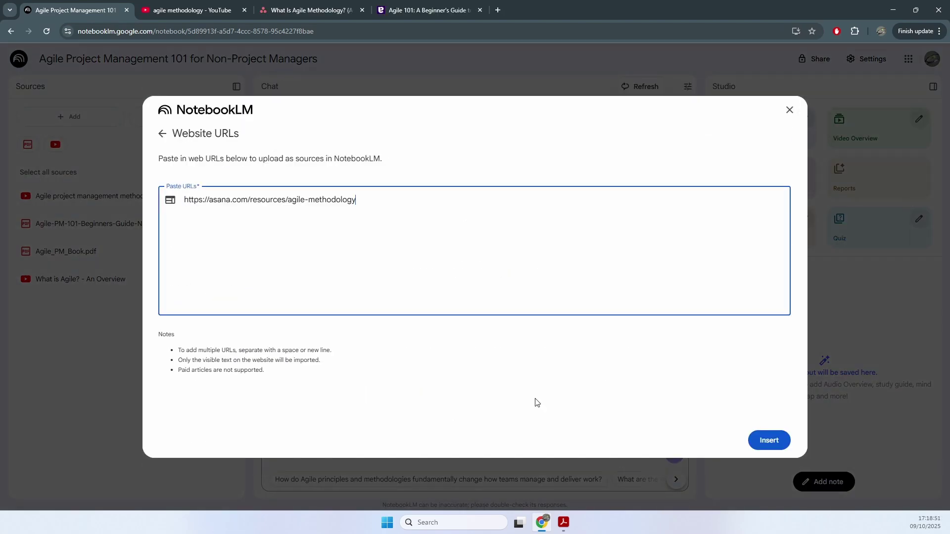
pyautogui.click(767, 439)
# Copy the Easy Agile 'Agile 101' article URL and add it as a website source
pyautogui.click(426, 10)
pyautogui.click(174, 31)
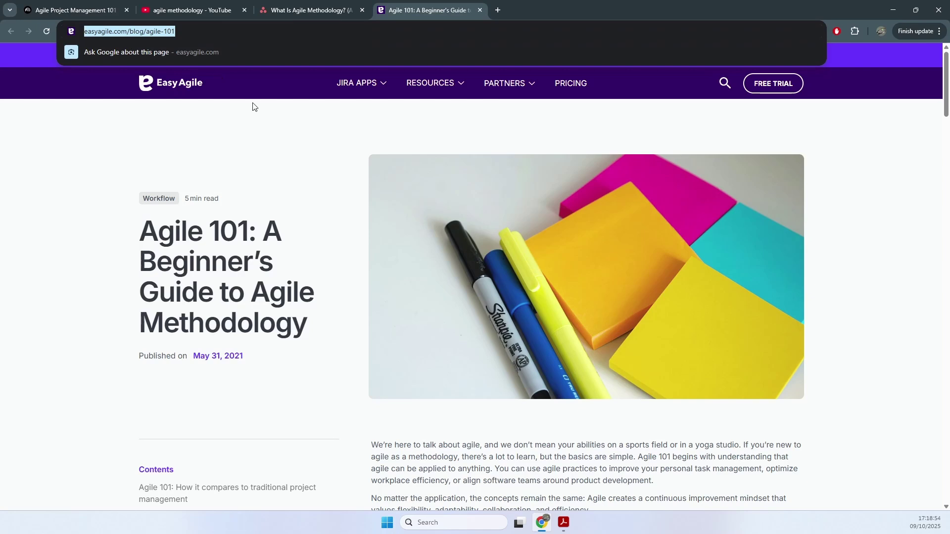
pyautogui.click(77, 9)
pyautogui.click(73, 117)
pyautogui.click(405, 400)
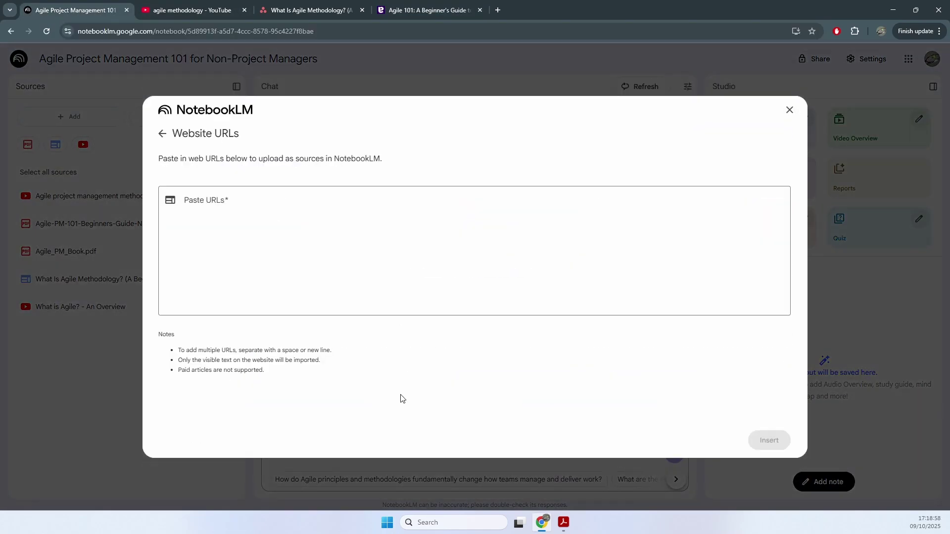
pyautogui.click(415, 258)
pyautogui.hotkey('ctrl', 'v')
pyautogui.click(769, 440)
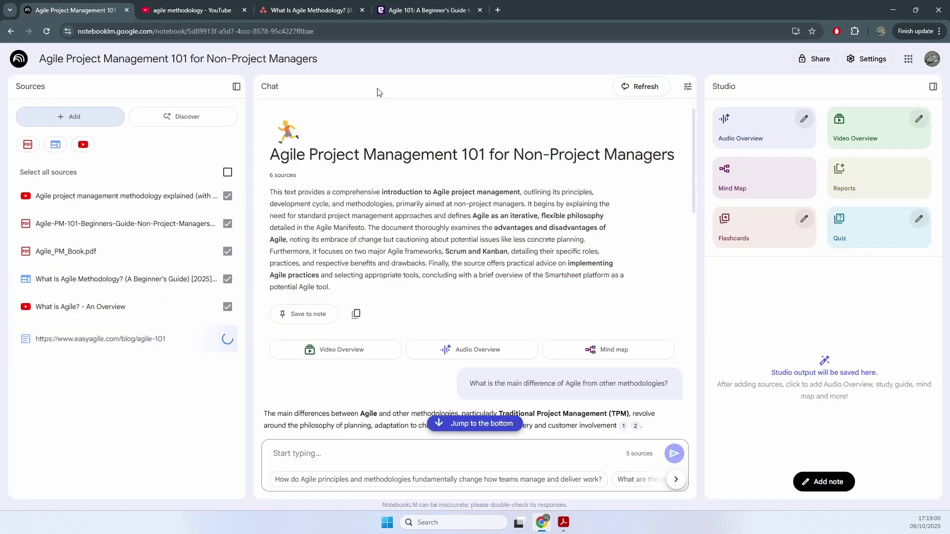
pyautogui.scroll(-15, 463, 297)
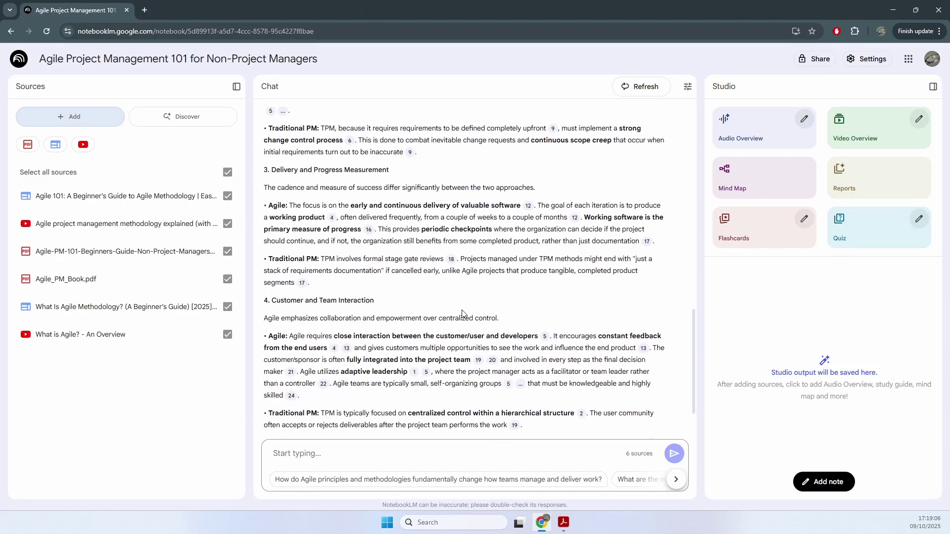
pyautogui.scroll(-2, 463, 312)
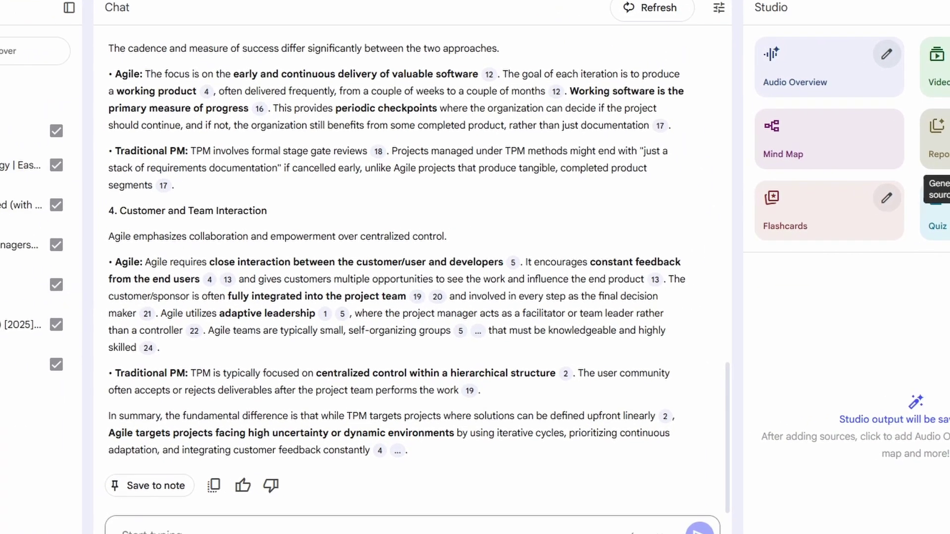
# Generate a Study guide report and open 'Agile Methodology and Practices: A Study Guide'
pyautogui.click(855, 157)
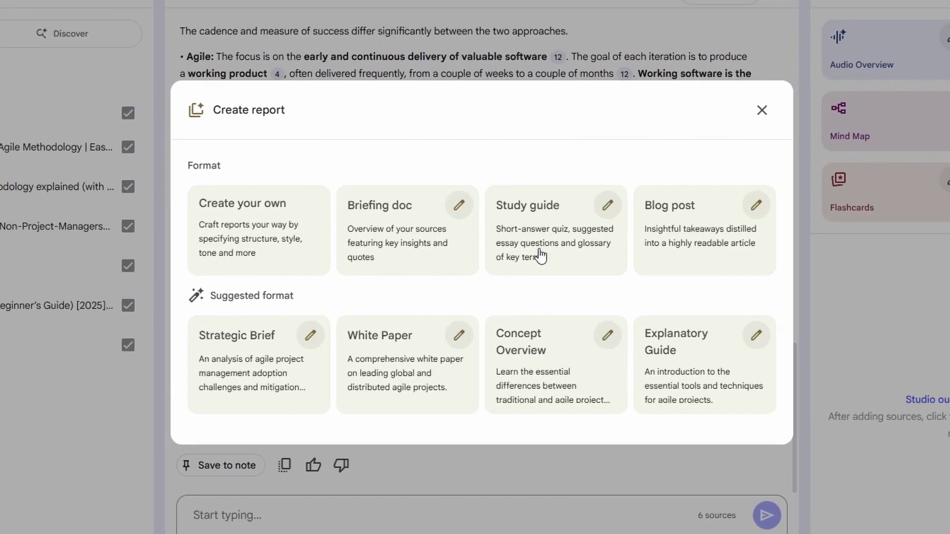
pyautogui.click(516, 274)
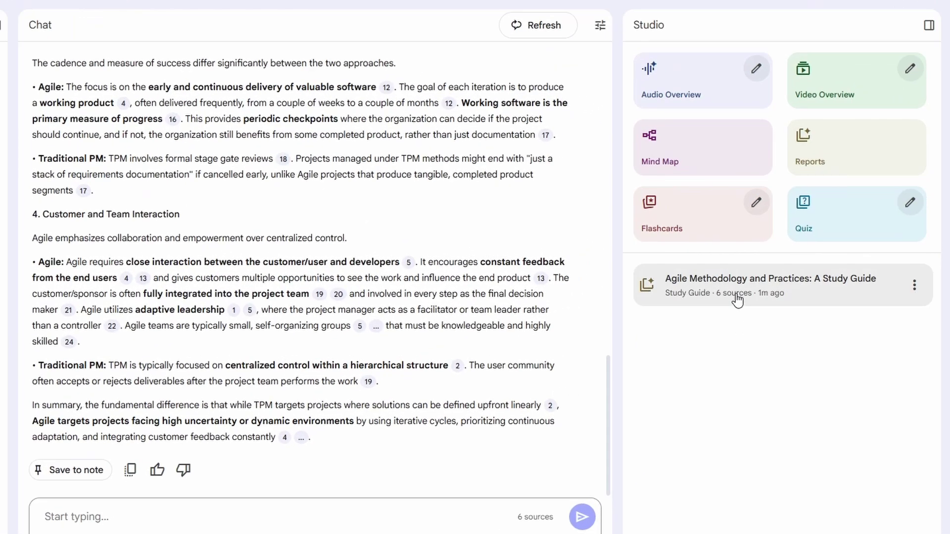
pyautogui.click(737, 296)
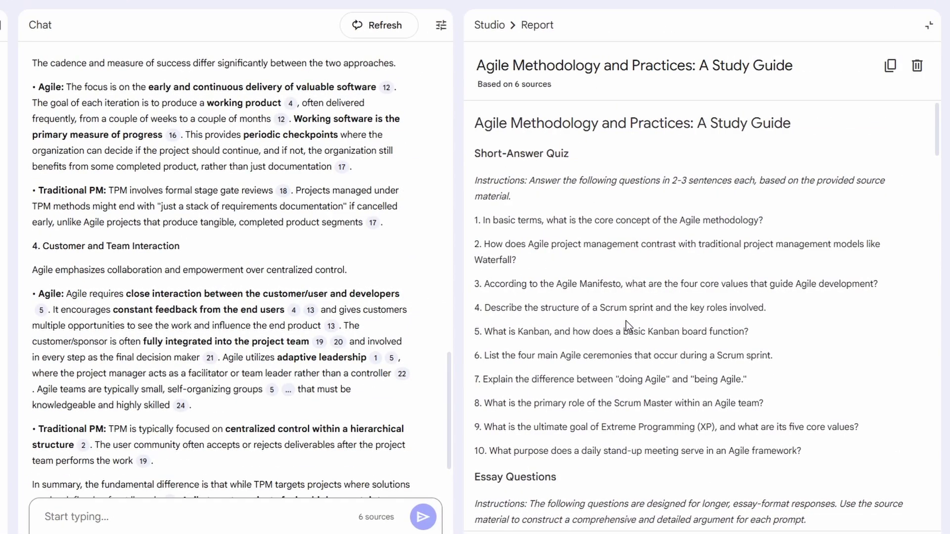
pyautogui.scroll(-5, 625, 322)
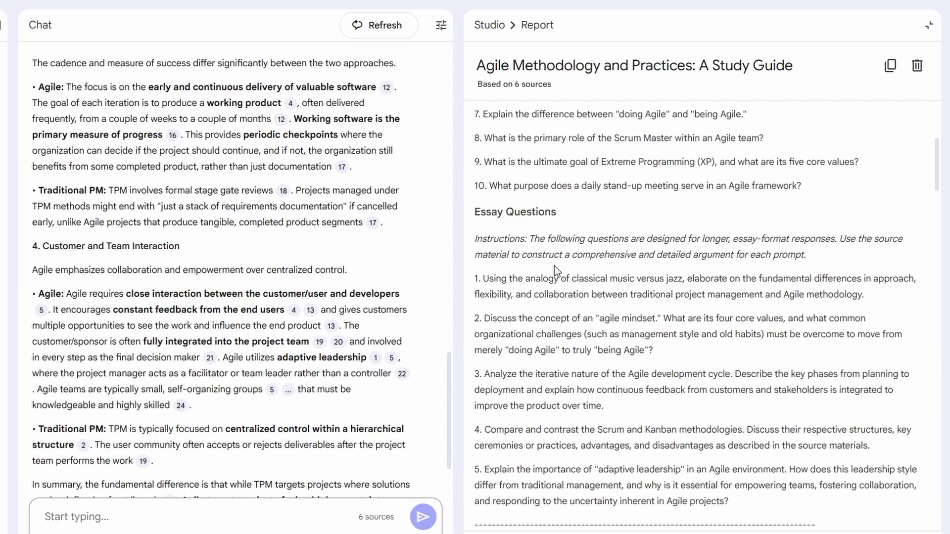
pyautogui.scroll(-5, 544, 321)
pyautogui.scroll(-12, 531, 383)
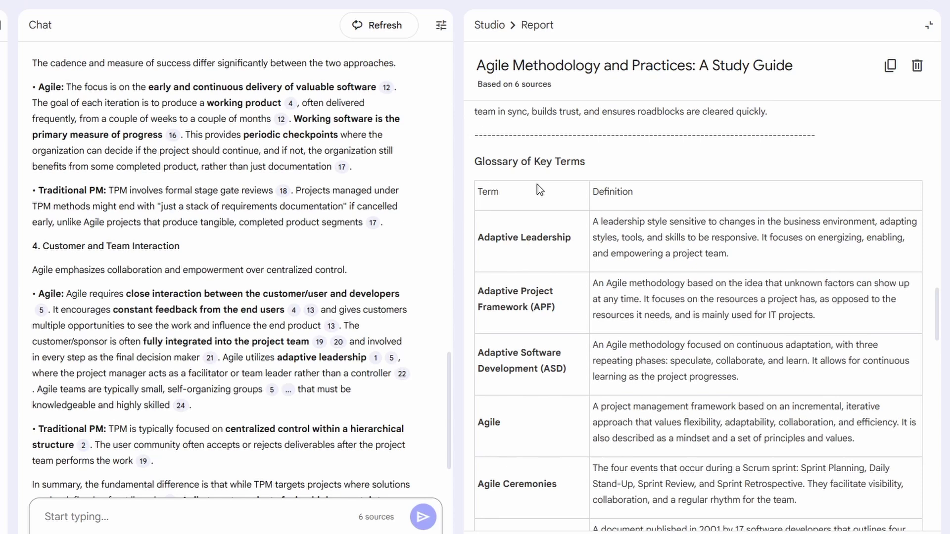
pyautogui.scroll(-20, 554, 203)
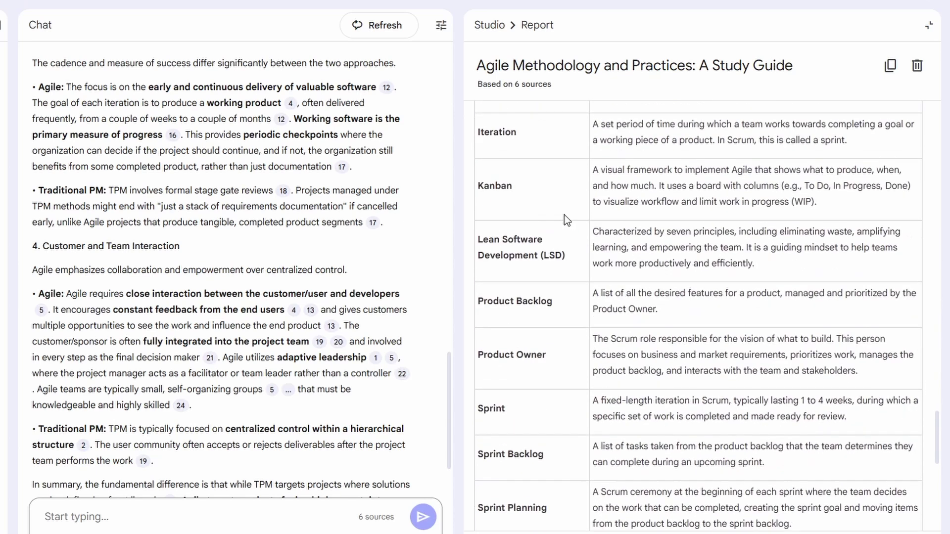
pyautogui.click(490, 25)
# Generate The Agile Methodology Handbook mind map and expand it down to the Four Core Values and 12 Principles
pyautogui.click(643, 183)
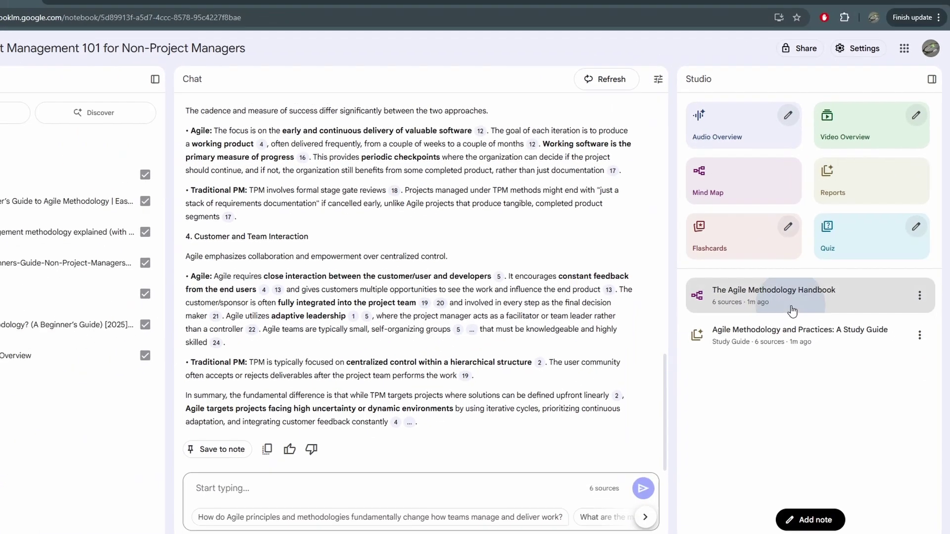
pyautogui.click(743, 361)
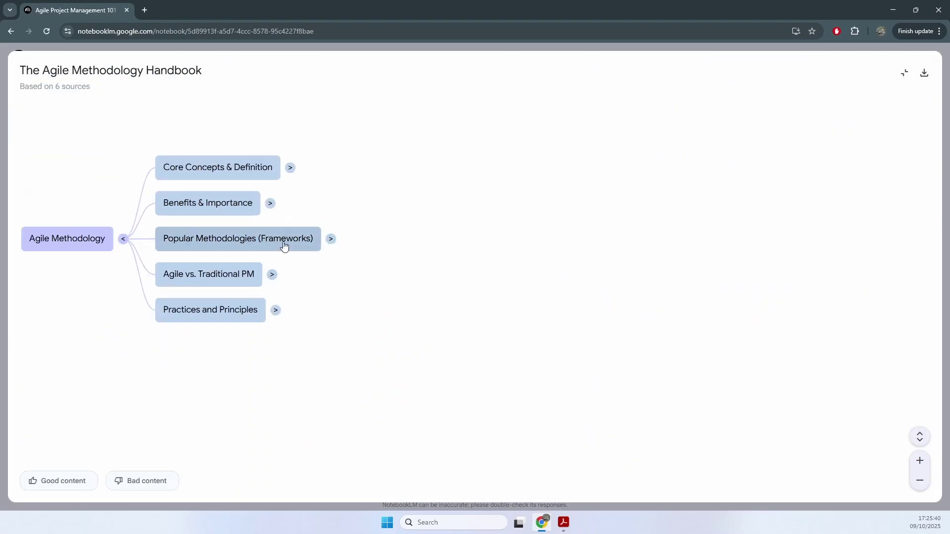
pyautogui.click(290, 169)
pyautogui.click(654, 257)
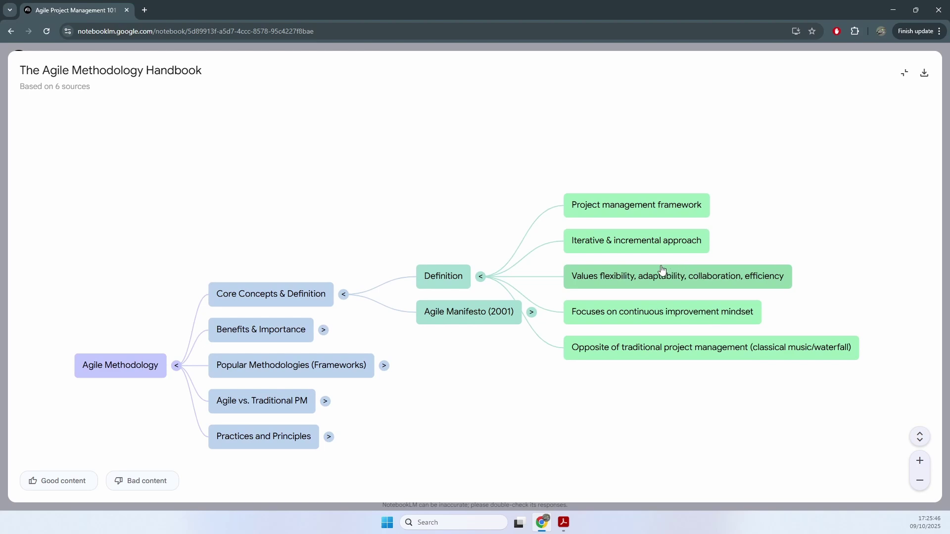
pyautogui.click(531, 312)
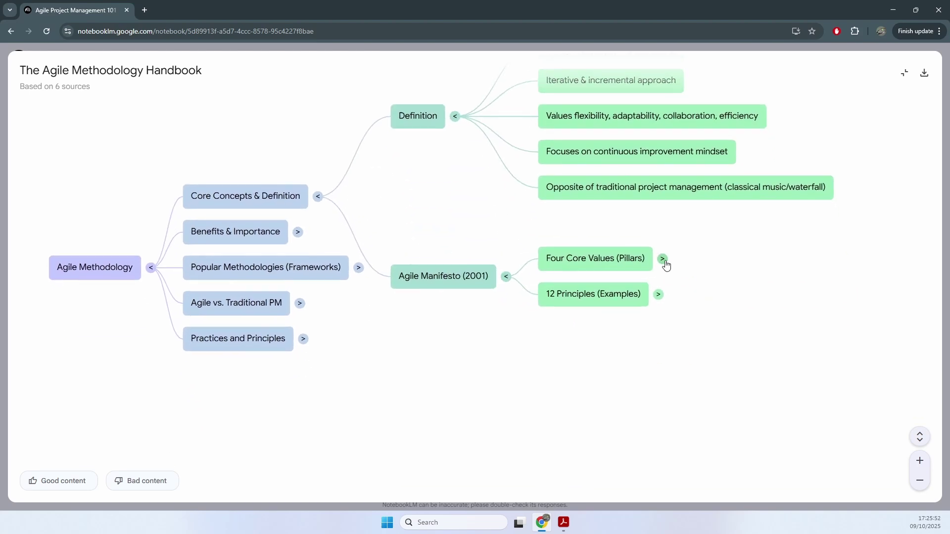
pyautogui.click(661, 259)
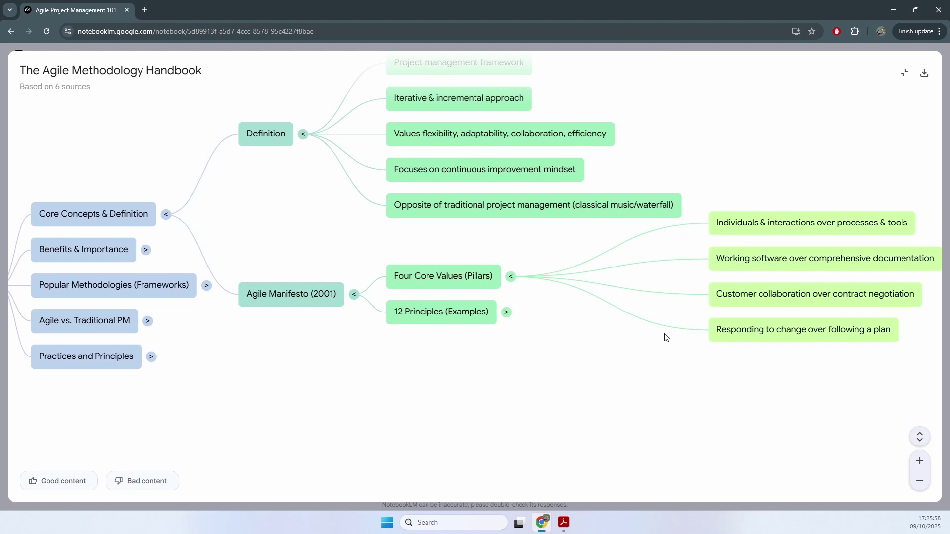
pyautogui.click(506, 312)
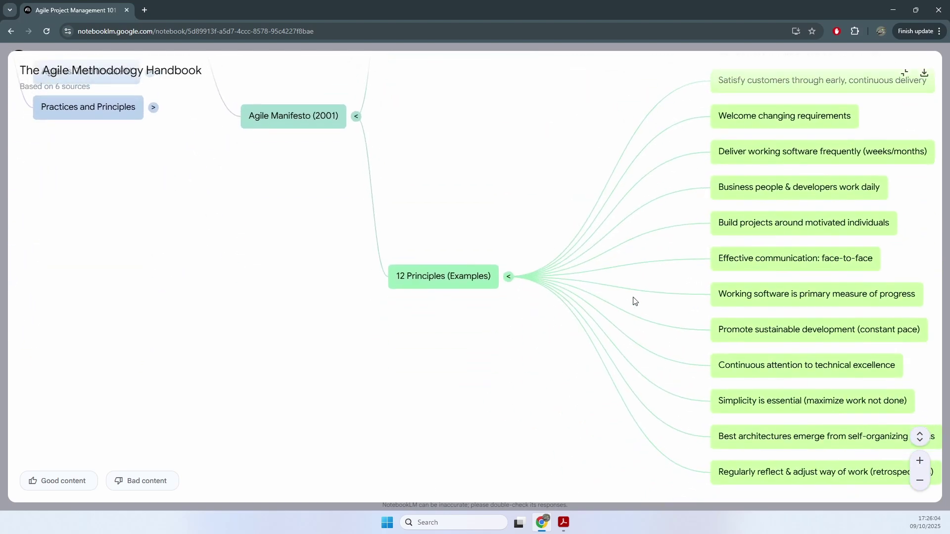
pyautogui.press('Escape')
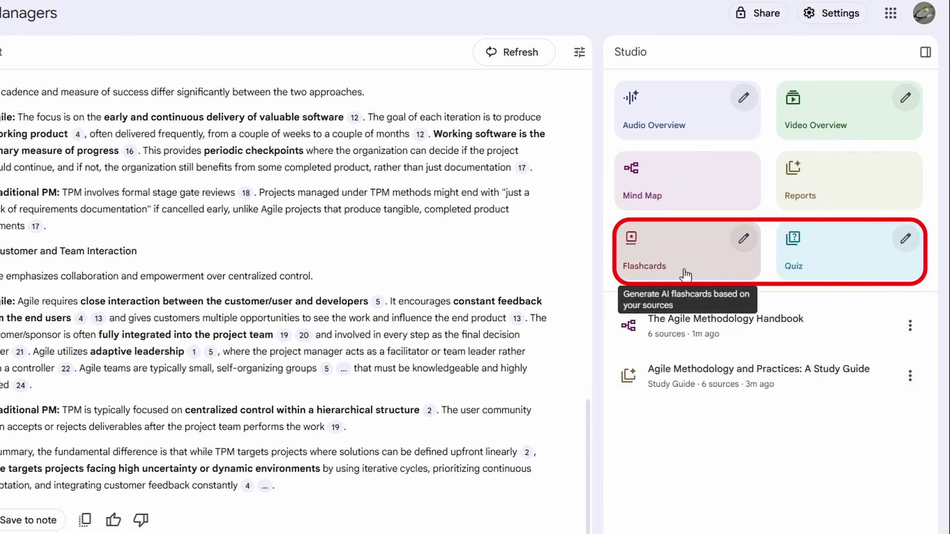
# Generate Agile Flashcards, then answer the first two Agile Quiz questions using a hint
pyautogui.click(685, 274)
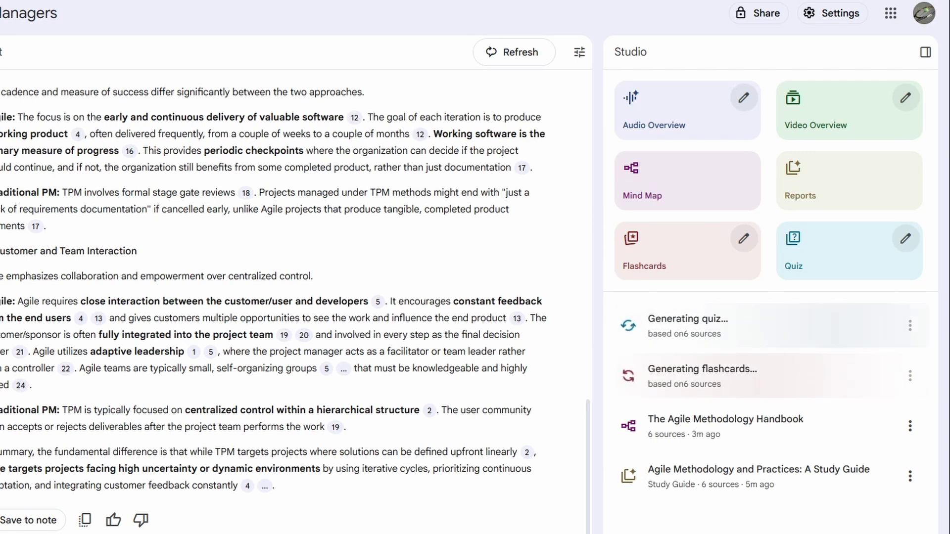
pyautogui.click(716, 380)
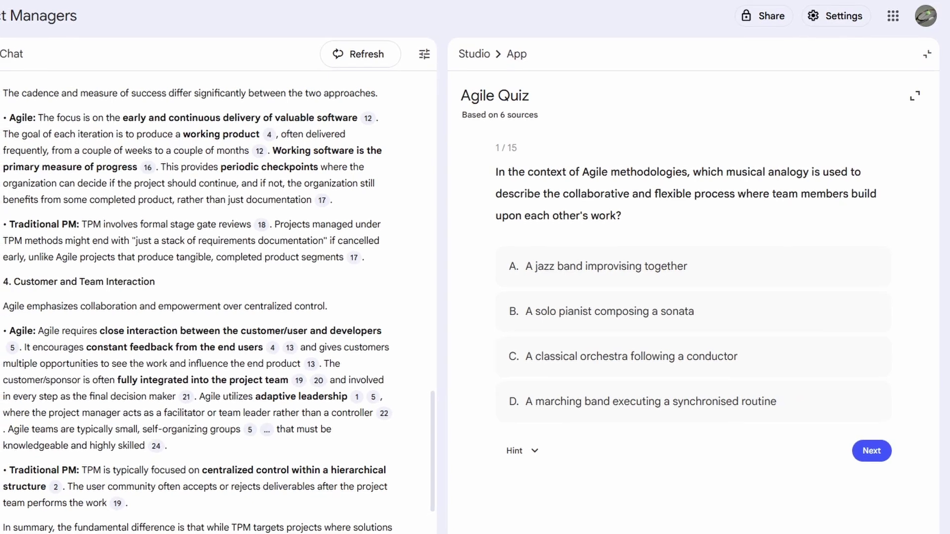
pyautogui.click(534, 441)
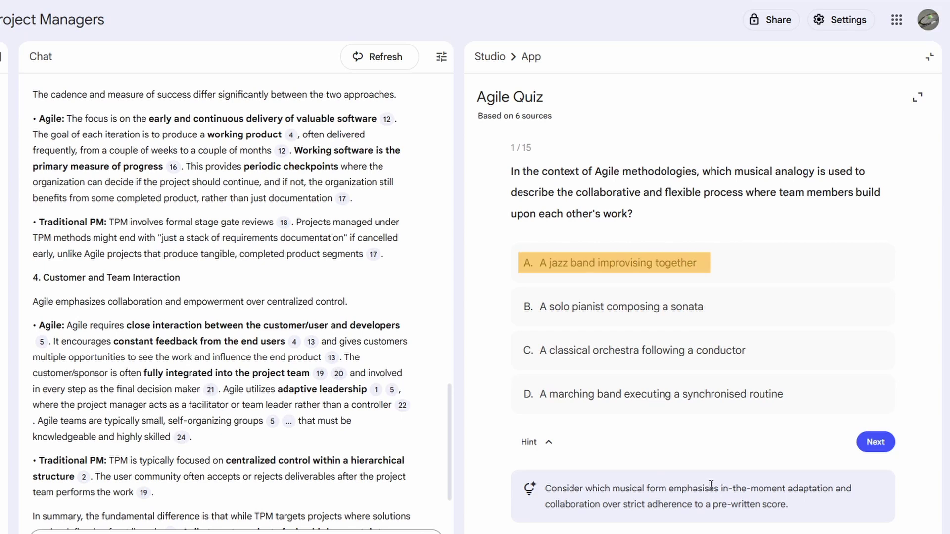
pyautogui.click(643, 263)
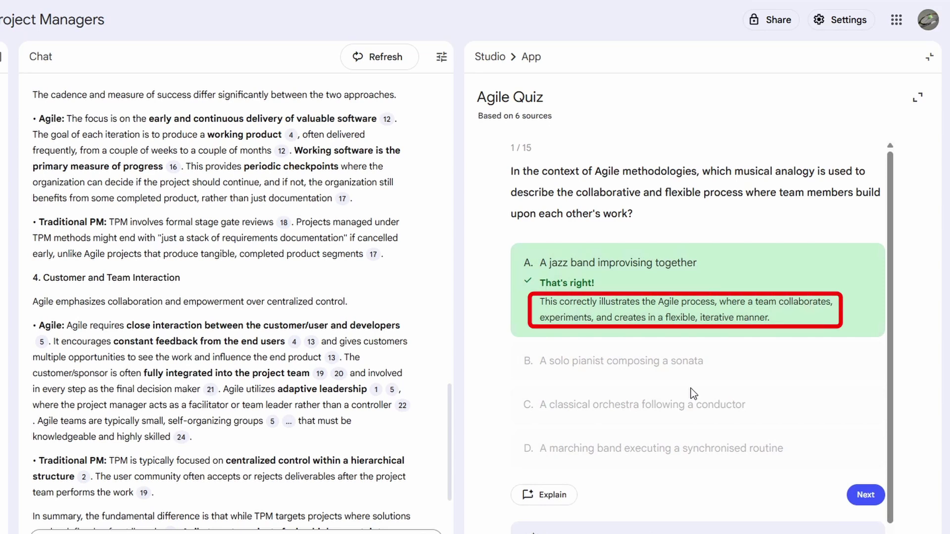
pyautogui.click(855, 497)
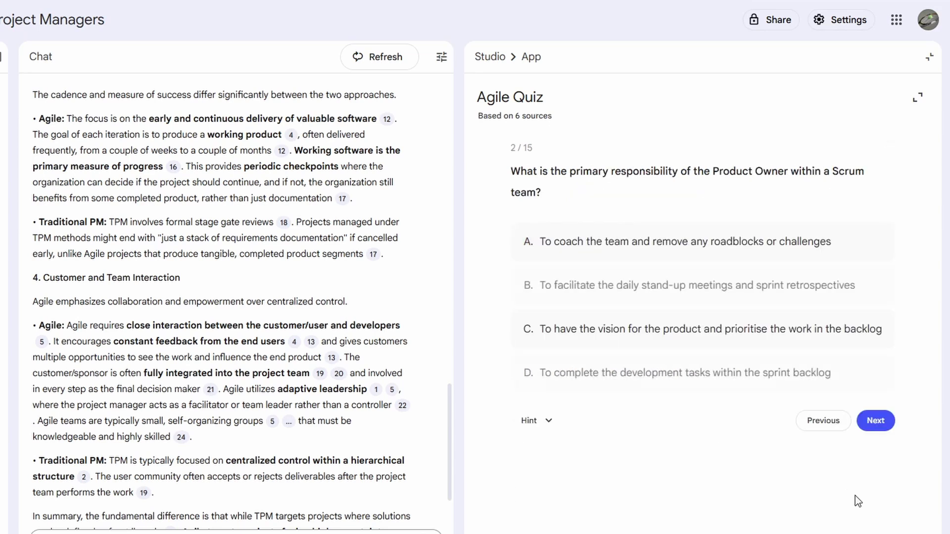
pyautogui.click(660, 294)
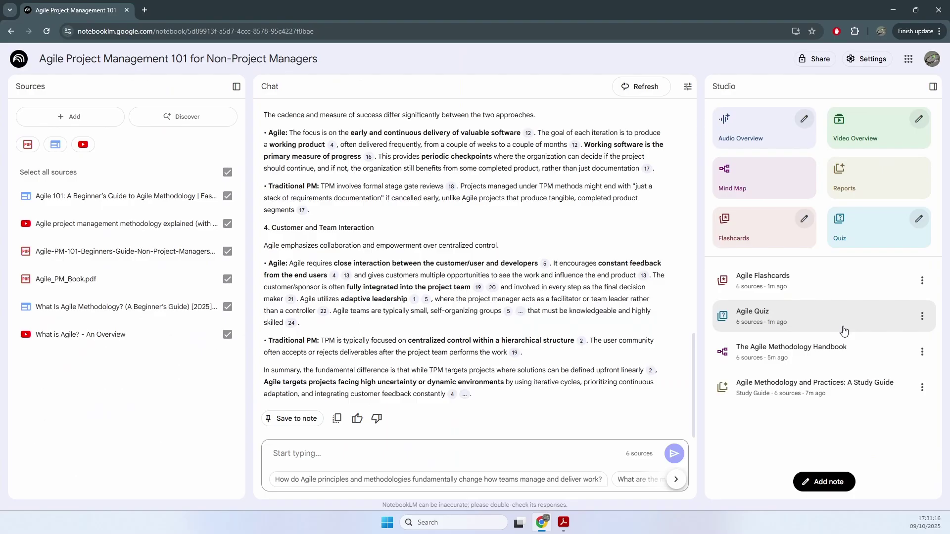
pyautogui.click(843, 295)
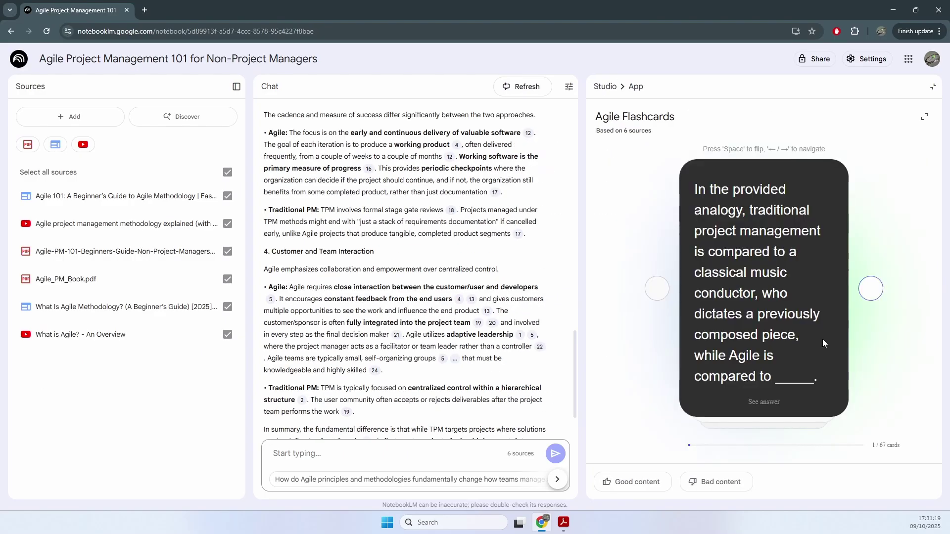
pyautogui.click(823, 315)
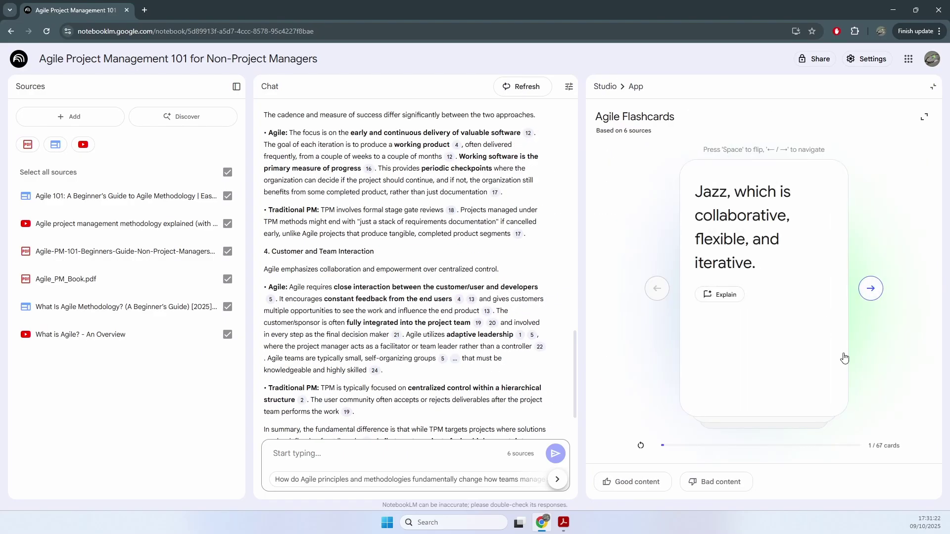
pyautogui.click(871, 288)
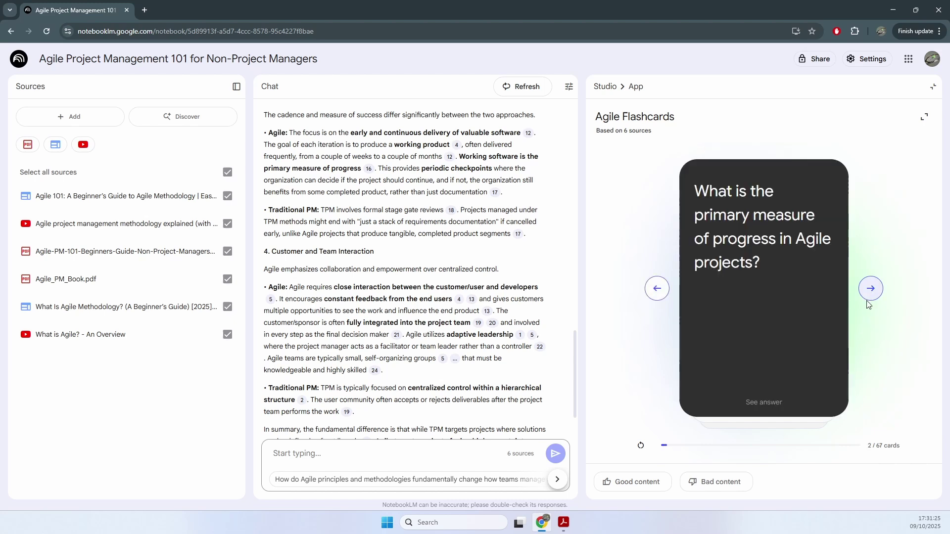
pyautogui.click(800, 335)
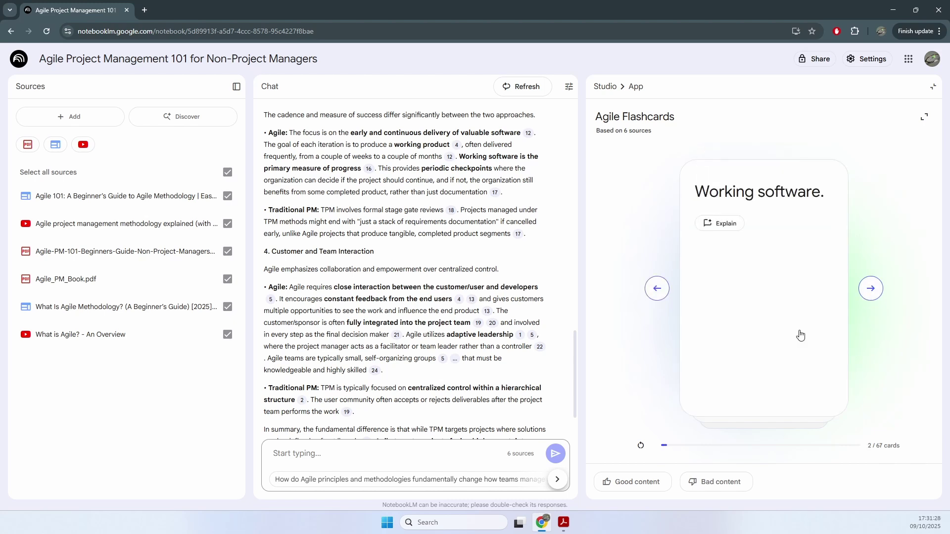
pyautogui.click(870, 289)
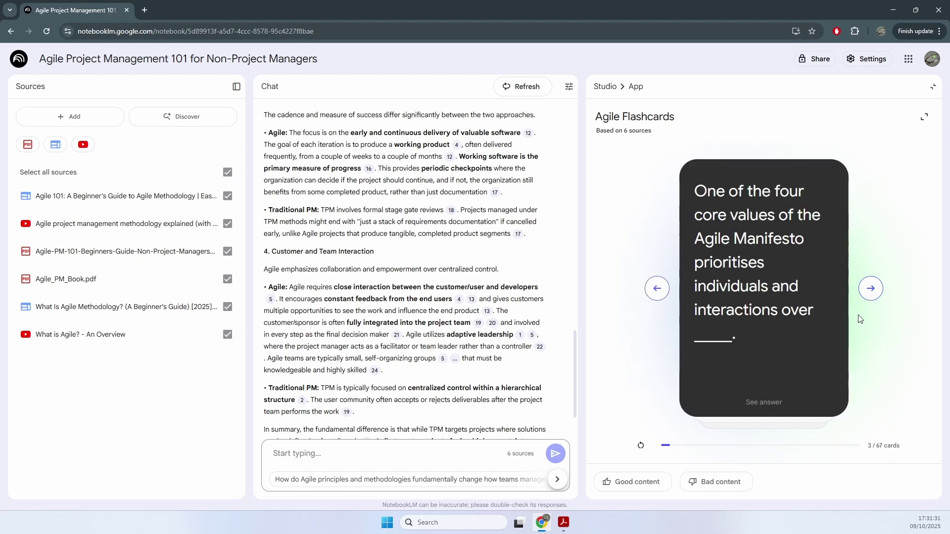
pyautogui.click(933, 86)
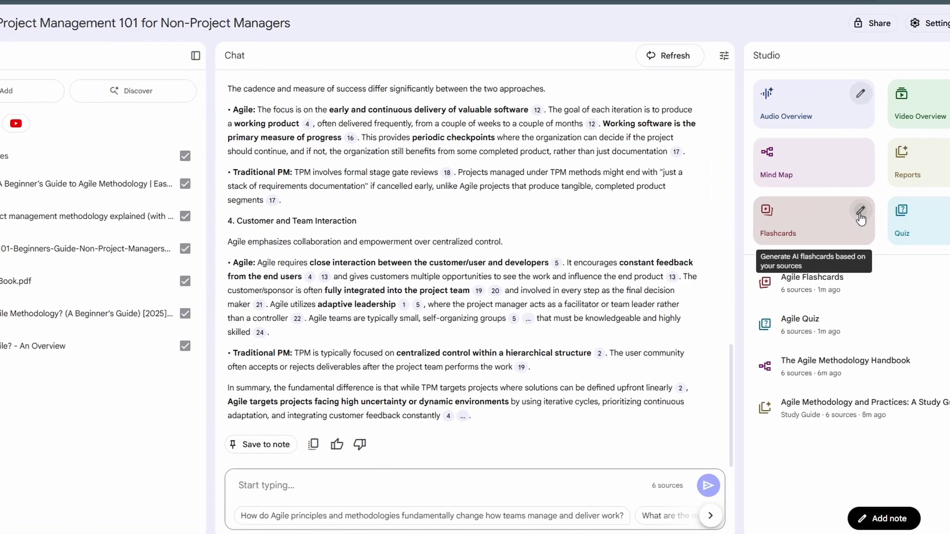
pyautogui.click(804, 218)
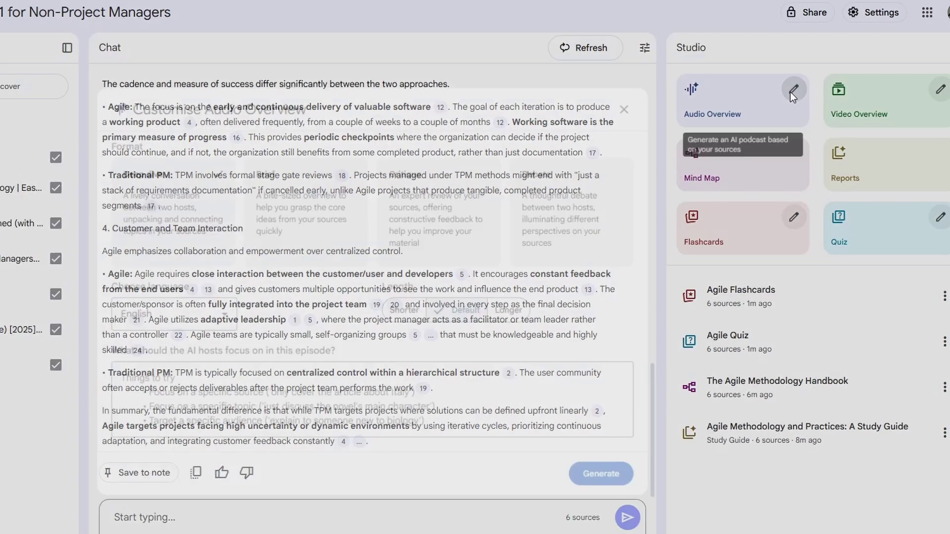
# Generate an Audio Overview with the focus prompt 'Focus on the Agile Manisfesto'
pyautogui.click(761, 99)
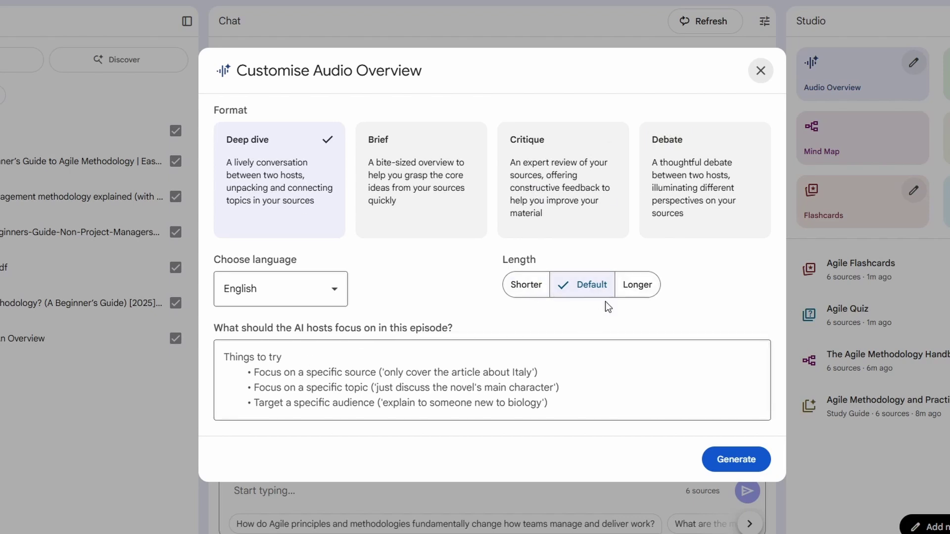
pyautogui.click(523, 361)
pyautogui.write('Focus on t')
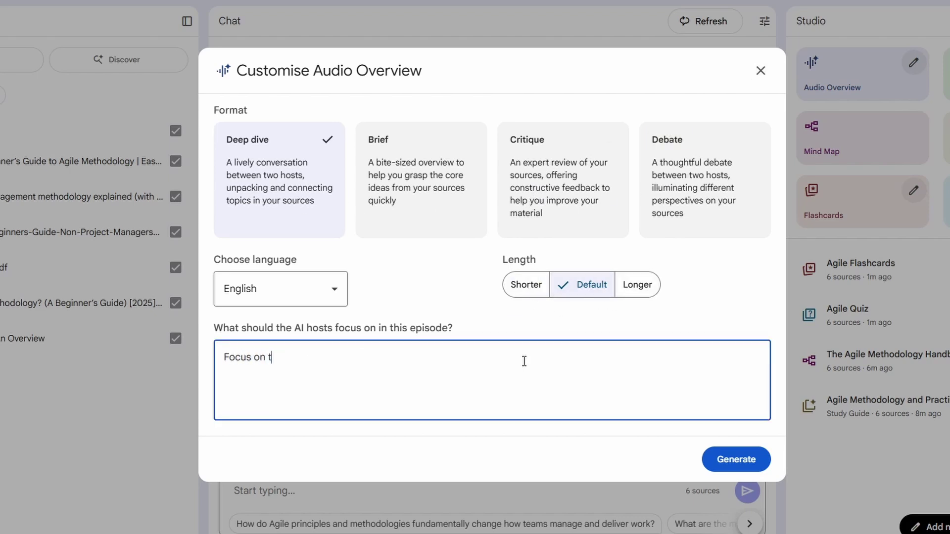
pyautogui.write('he Agile Manisfesto')
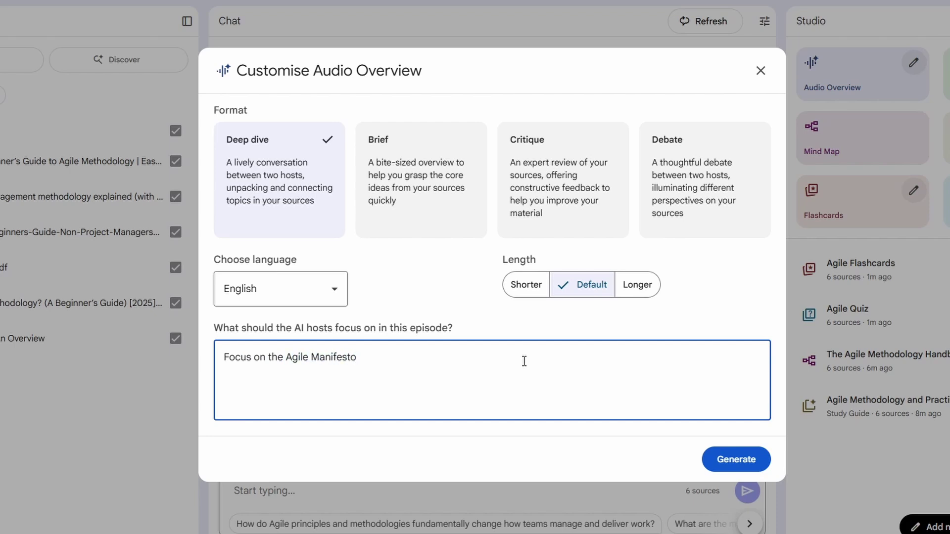
pyautogui.click(752, 459)
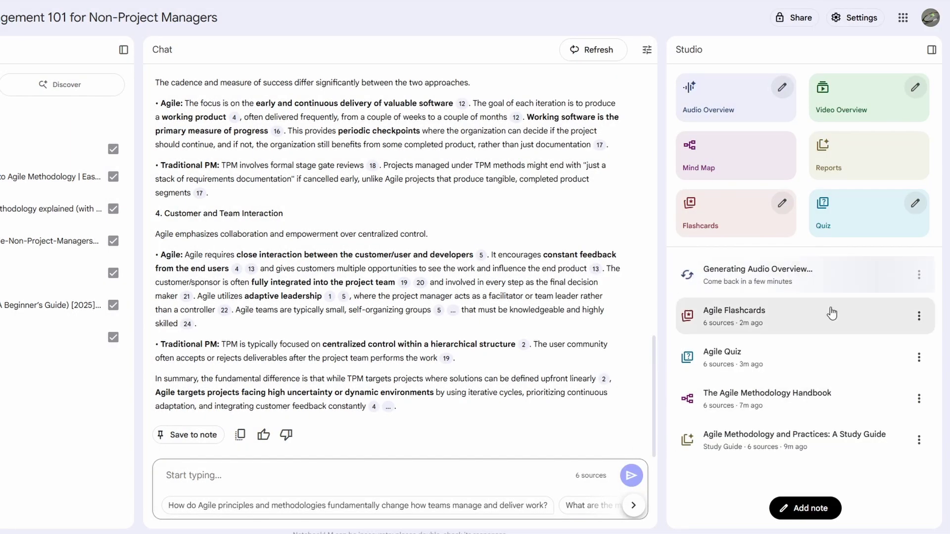
# Start generating a Video Overview and open the 'Navigating Uncertainty' Agile audio overview
pyautogui.click(850, 106)
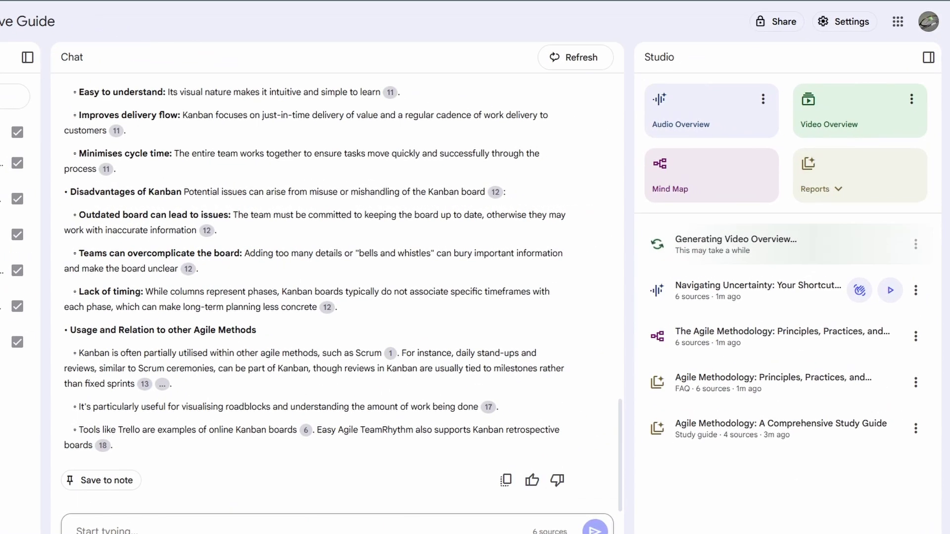
pyautogui.click(731, 299)
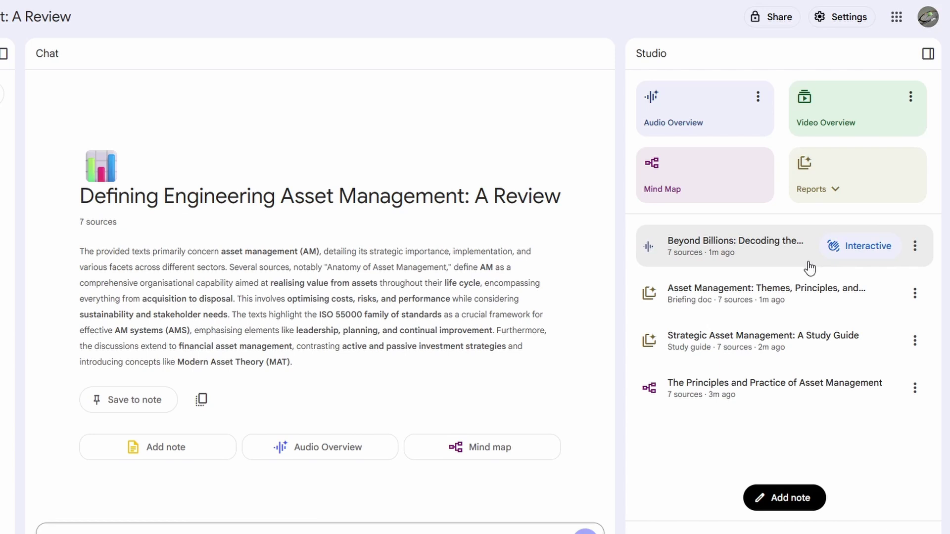
# Play the audio overview in Interactive mode and request to join the hosts' conversation
pyautogui.click(857, 250)
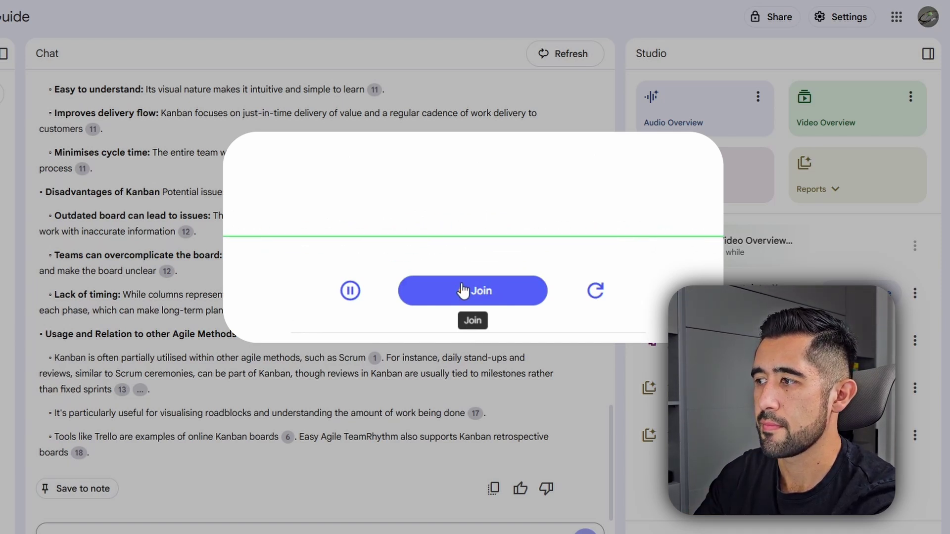
pyautogui.click(472, 295)
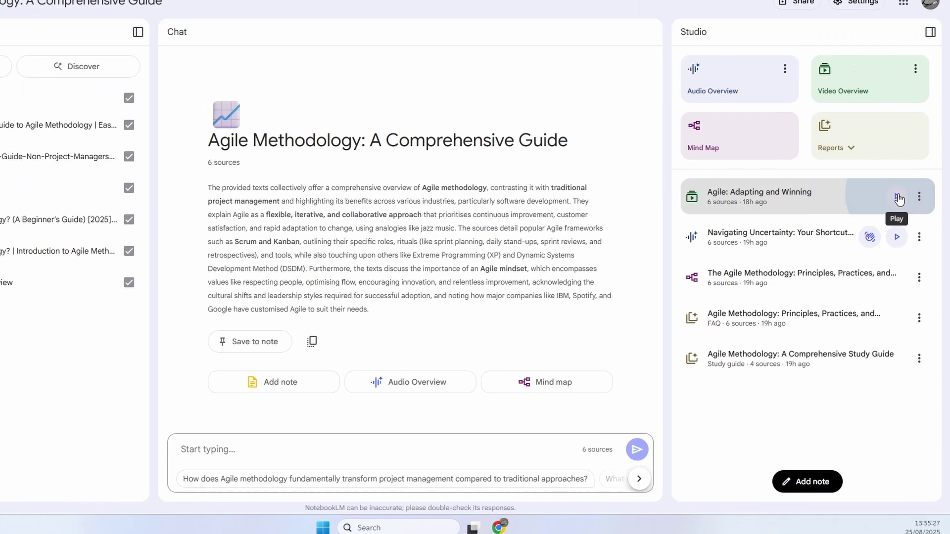
# Play the 'Agile: Adapting and Winning' video overview and skip ahead to the working software slide
pyautogui.click(897, 197)
pyautogui.click(763, 440)
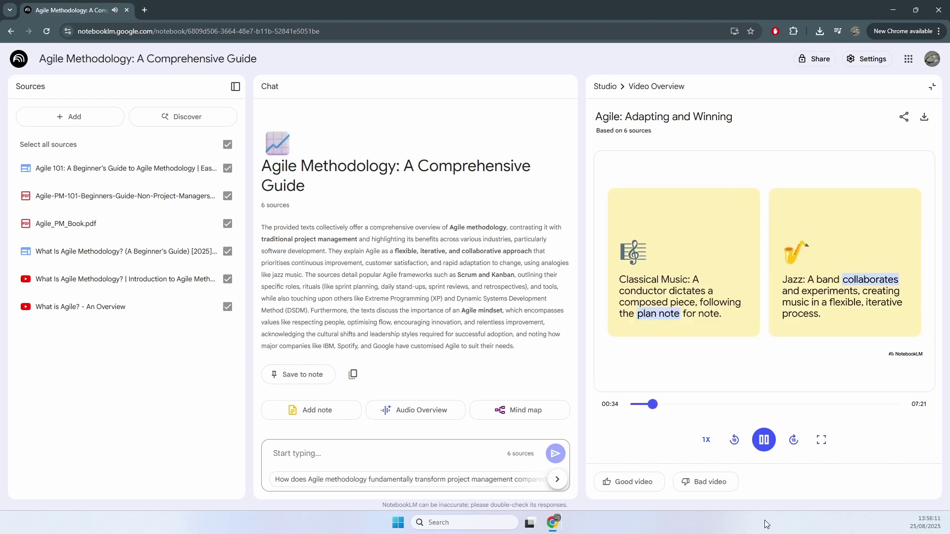
pyautogui.moveTo(655, 405); pyautogui.dragTo(744, 410)
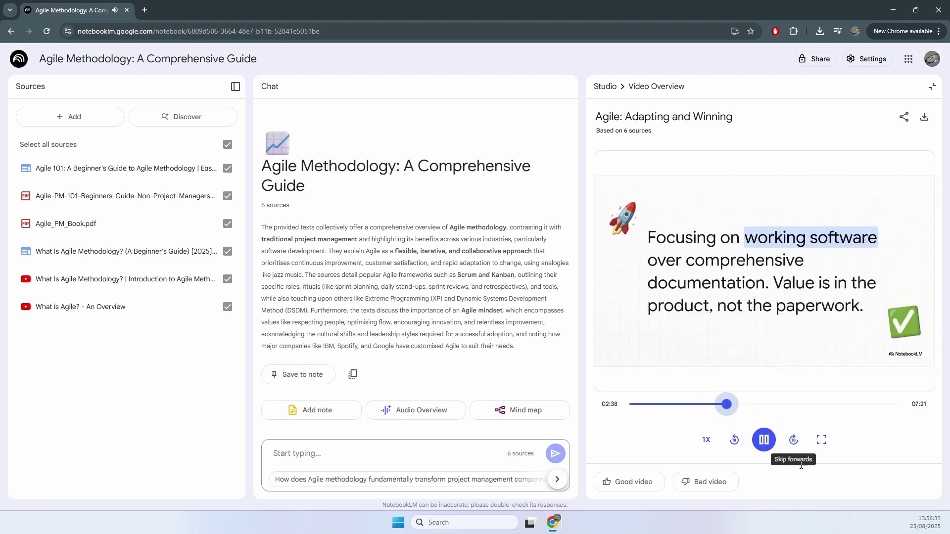